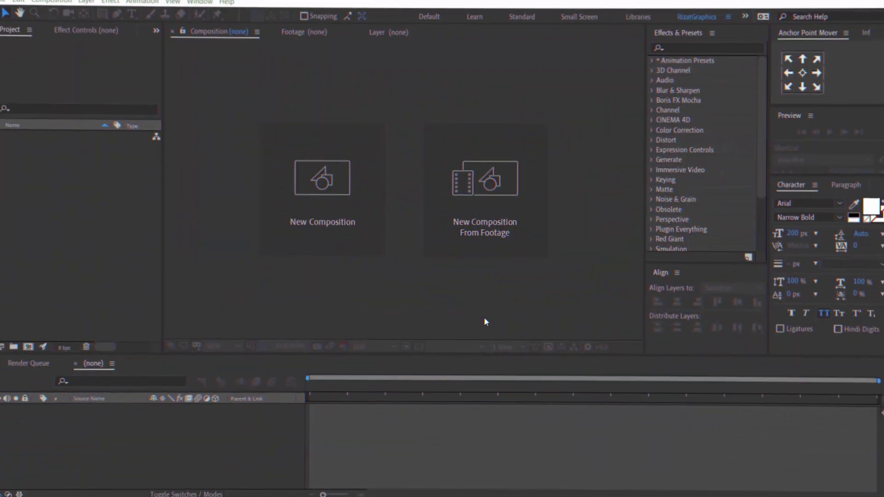
Step: Create the composition 'Particles Logo Animation' at 1920×1080, 30 fps, 0:00:10:00 duration
{"action": "left_click", "coordinate": [371, 233]}
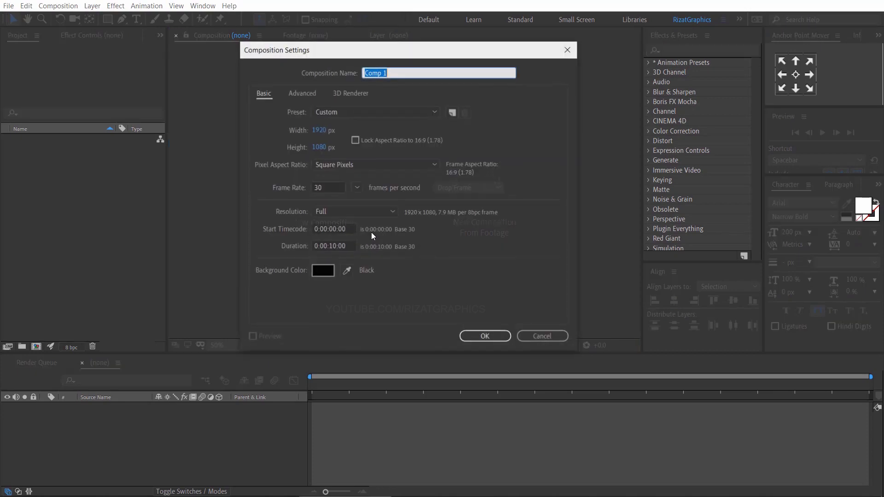
{"action": "type", "text": "Pa"}
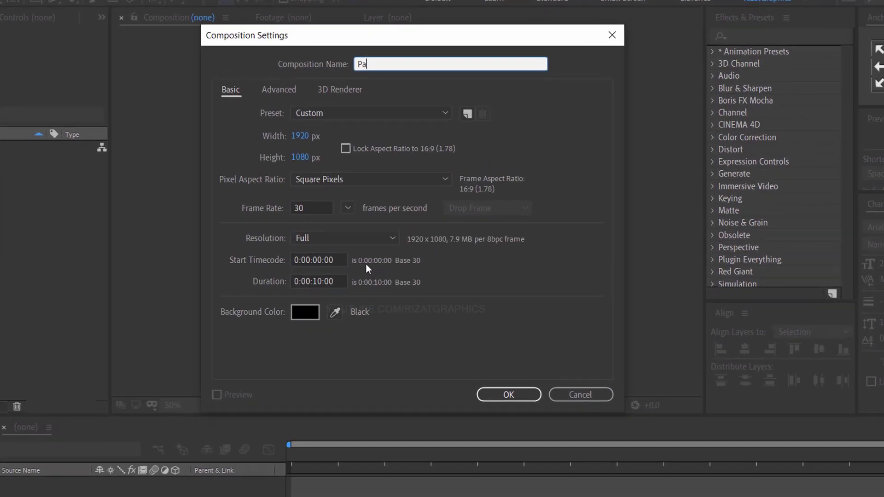
{"action": "type", "text": "rticles Logo Animation"}
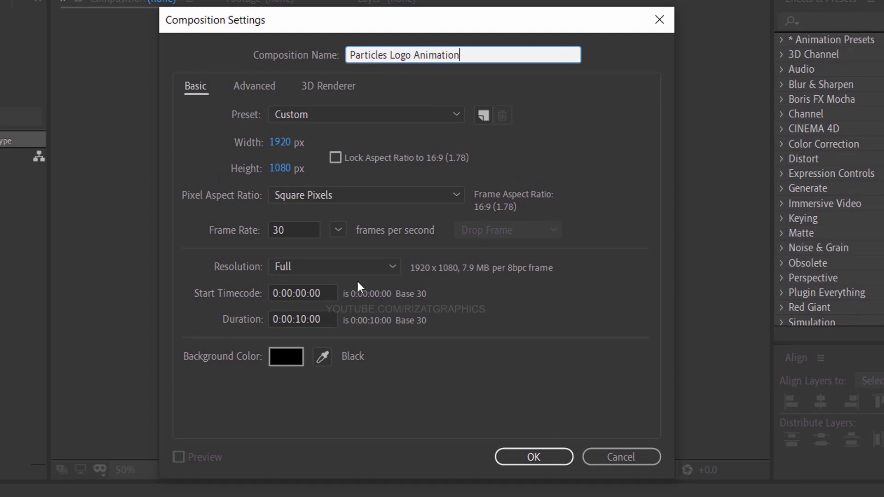
{"action": "left_click", "coordinate": [297, 147]}
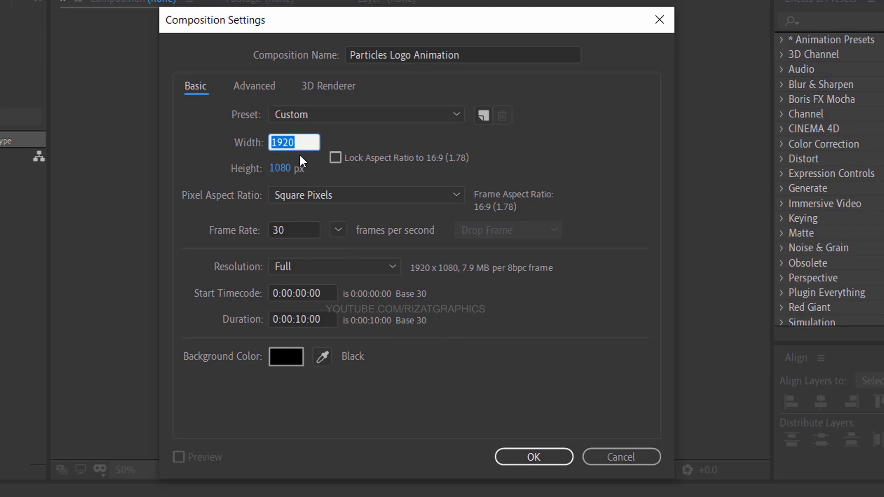
{"action": "left_click", "coordinate": [297, 170]}
{"action": "left_click", "coordinate": [305, 167]}
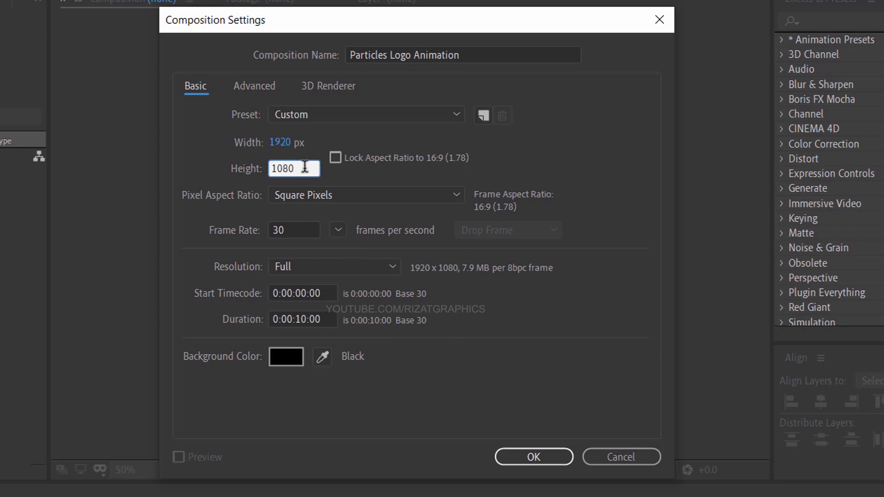
{"action": "left_click", "coordinate": [302, 230]}
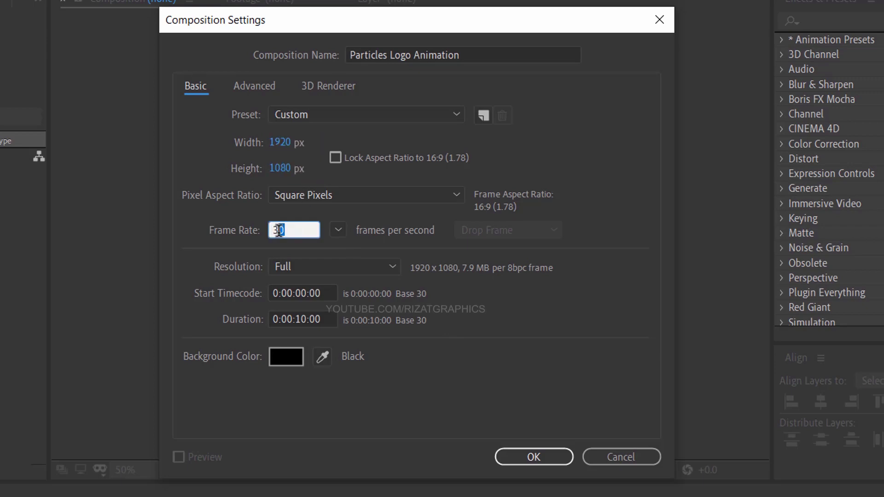
{"action": "left_click", "coordinate": [318, 319]}
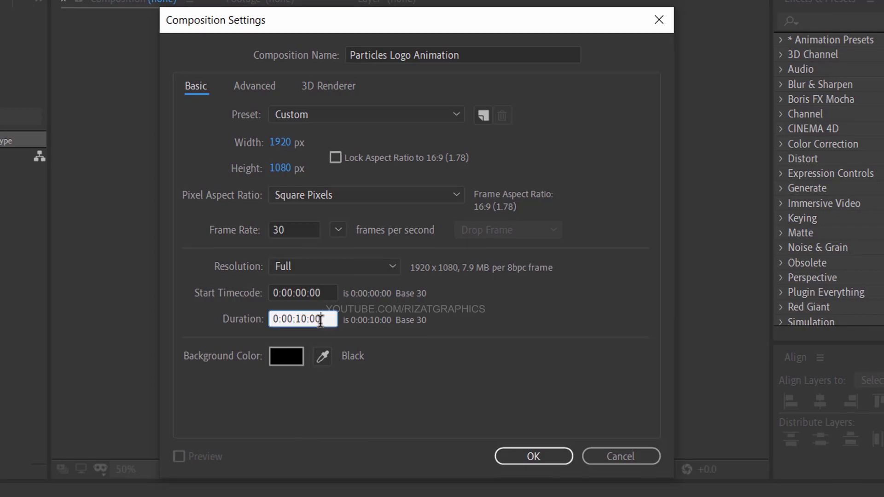
{"action": "left_click", "coordinate": [521, 459]}
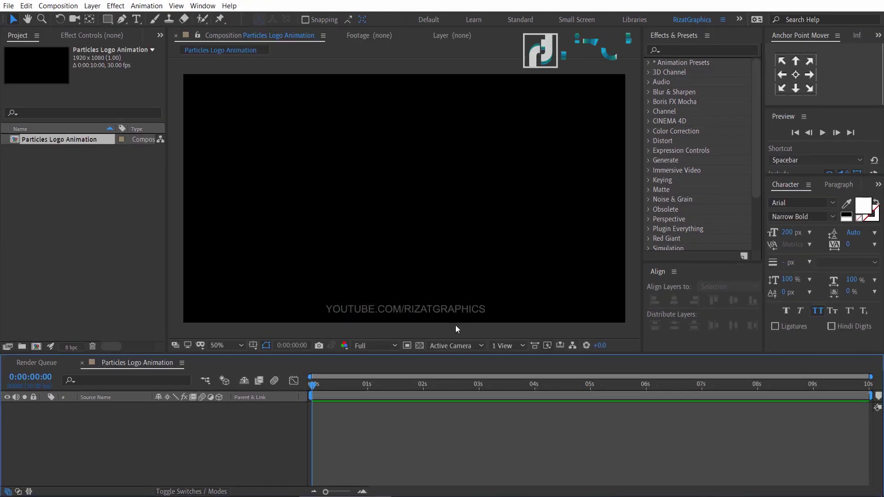
Step: Add a text layer reading 'YOUR LOGO' in the composition
{"action": "left_click", "coordinate": [136, 23]}
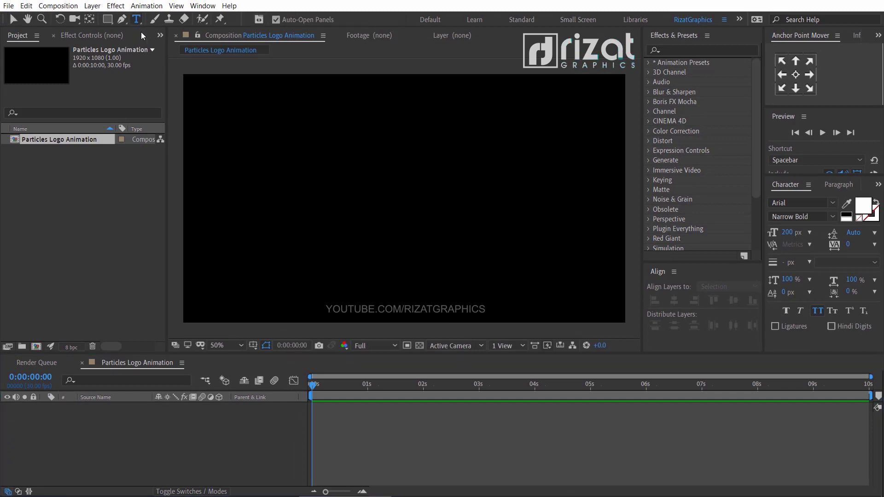
{"action": "left_click", "coordinate": [317, 213]}
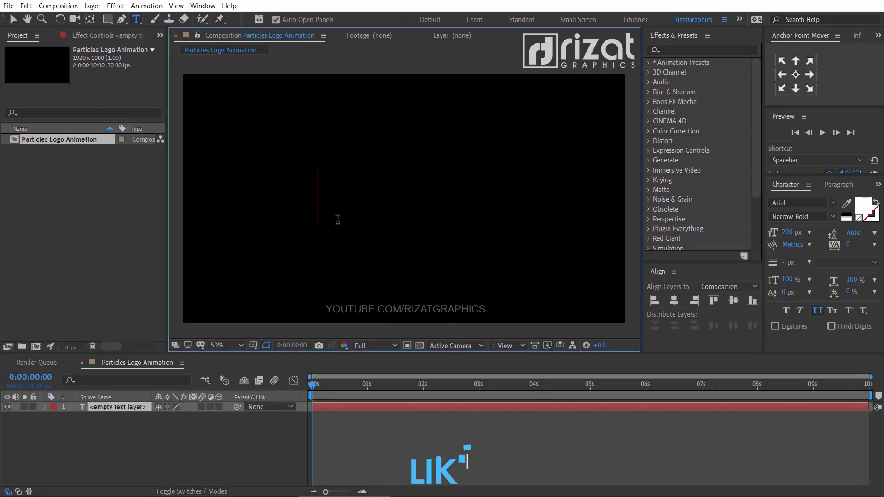
{"action": "type", "text": "YOUR LO"}
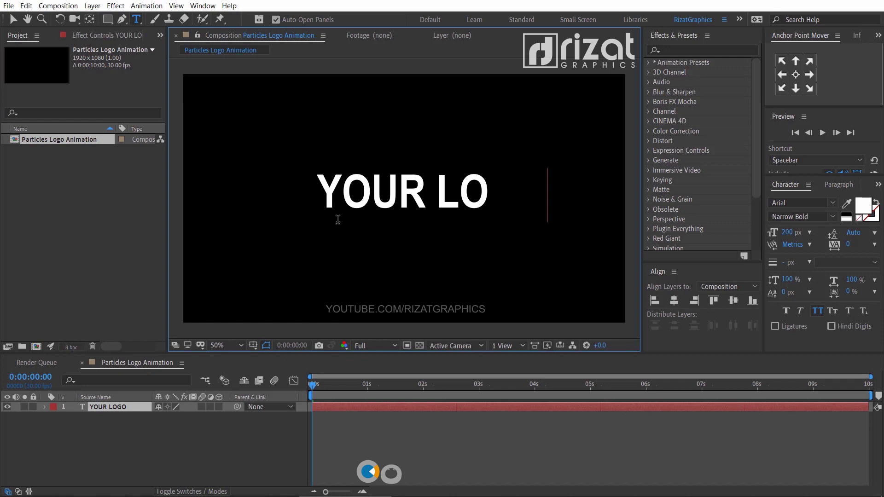
{"action": "type", "text": "GO"}
Step: Centre the text's anchor point and align it vertically and horizontally in the frame
{"action": "triple_click", "coordinate": [434, 218]}
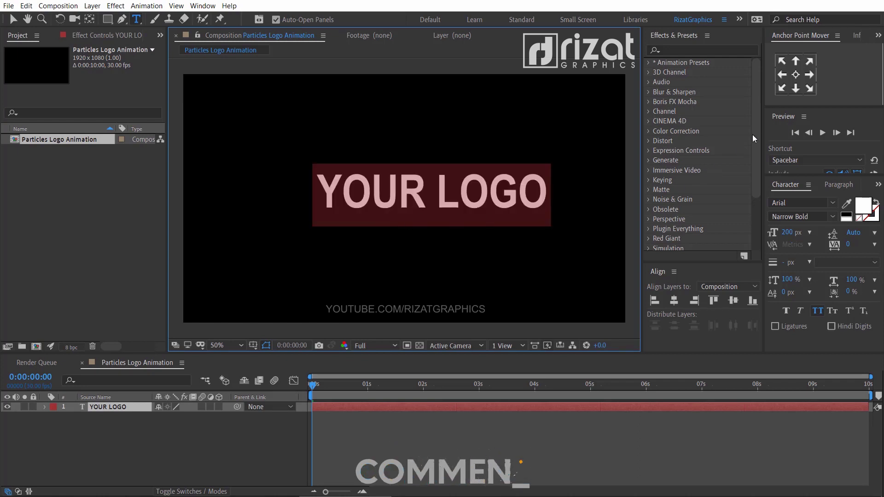
{"action": "left_click", "coordinate": [795, 74]}
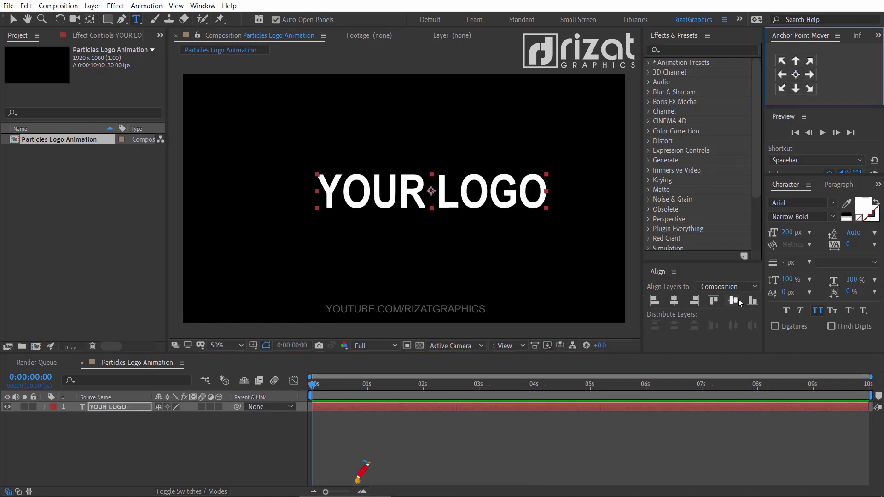
{"action": "left_click", "coordinate": [734, 301]}
{"action": "left_click", "coordinate": [674, 300]}
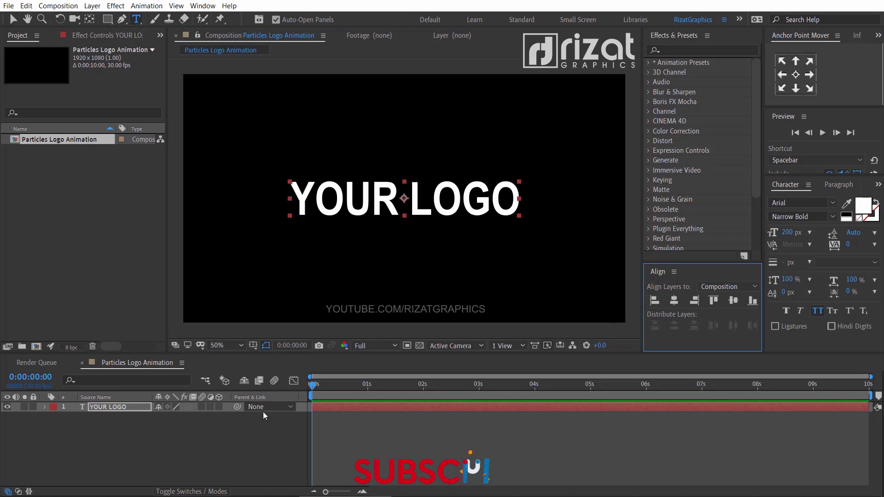
{"action": "left_click", "coordinate": [167, 423]}
{"action": "left_click", "coordinate": [114, 405]}
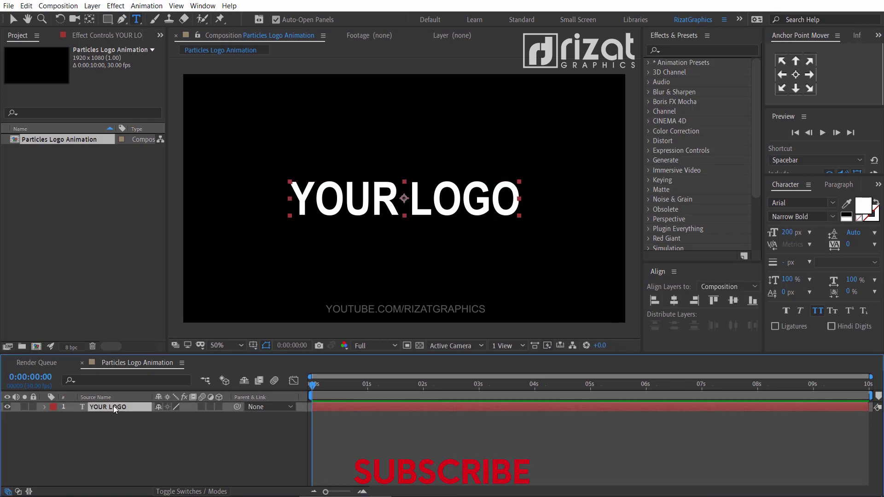
Step: Pre-compose the YOUR LOGO text layer into a new comp named 'Logo Build'
{"action": "right_click", "coordinate": [113, 405]}
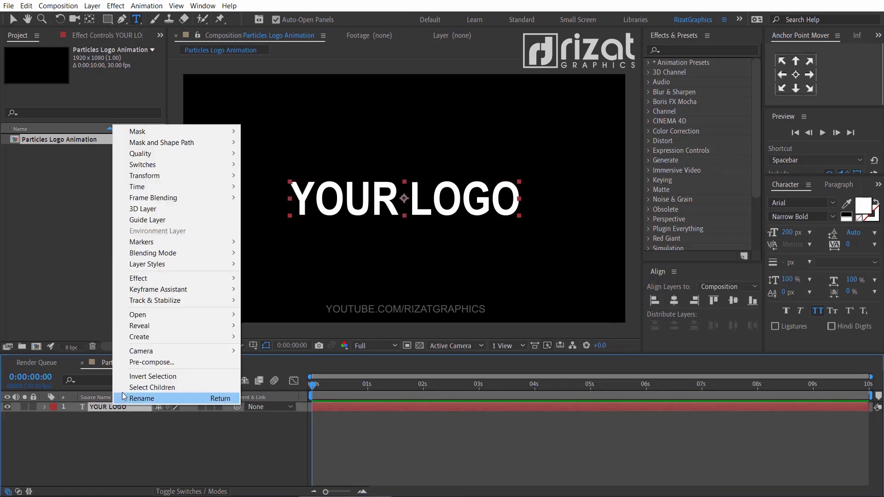
{"action": "left_click", "coordinate": [135, 364]}
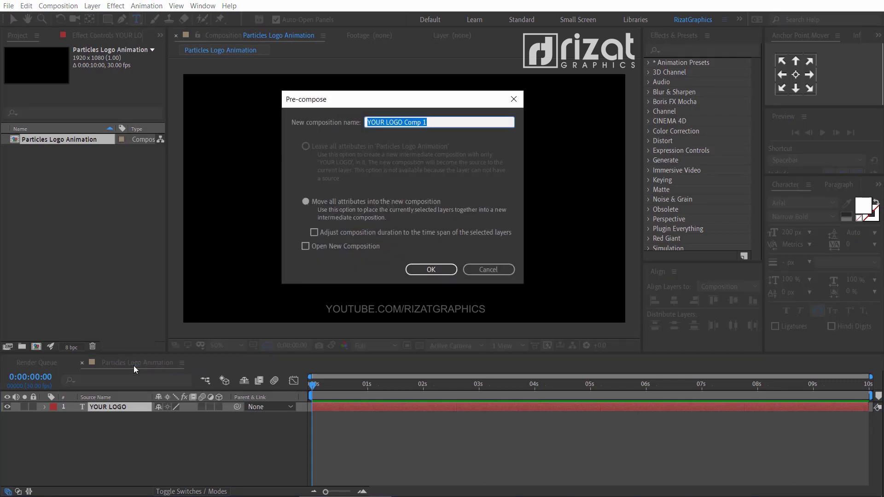
{"action": "left_click_drag", "start_coordinate": [411, 111], "coordinate": [418, 111]}
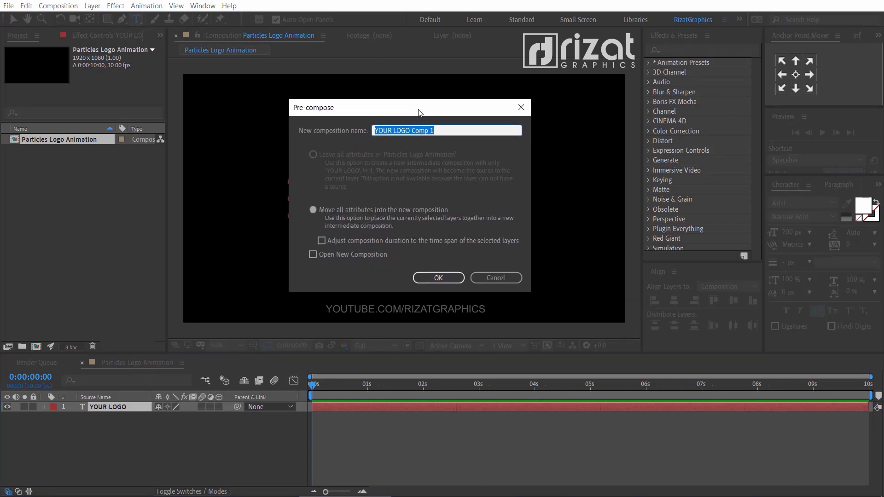
{"action": "type", "text": "Logo Build"}
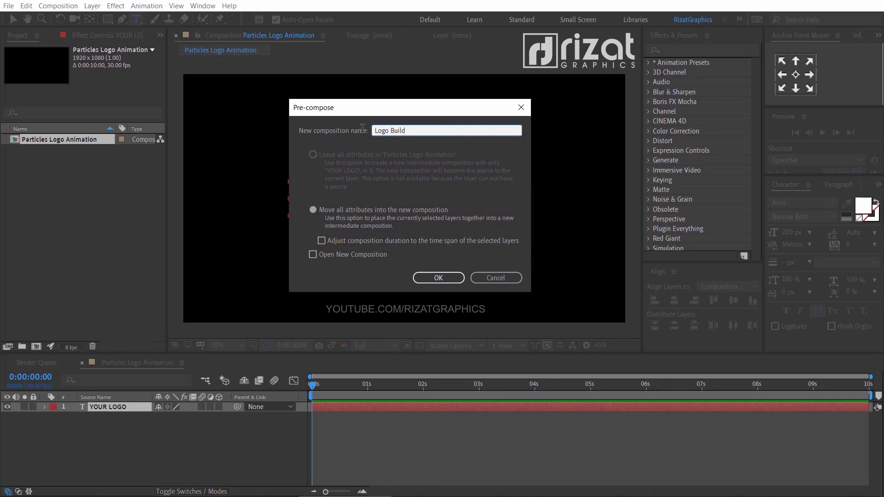
{"action": "left_click", "coordinate": [457, 274]}
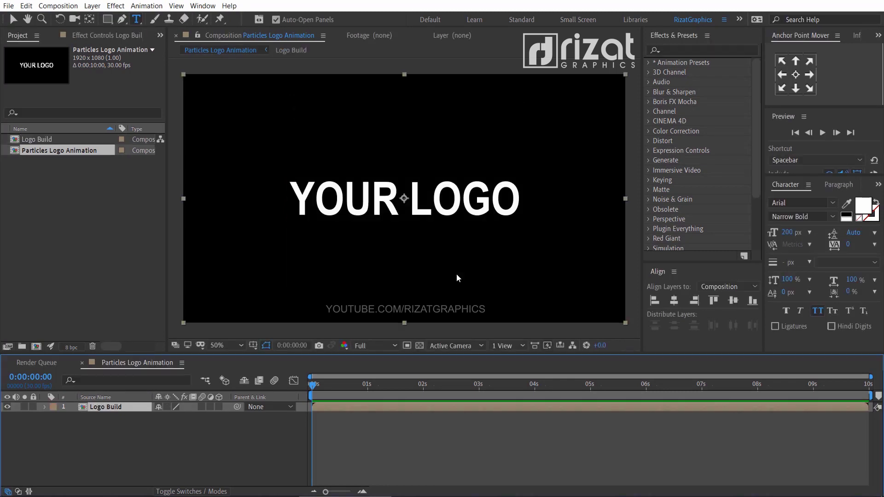
Step: Inside Logo Build, pre-compose the text layer again as 'Logo Here'
{"action": "double_click", "coordinate": [138, 407]}
{"action": "left_click", "coordinate": [126, 407]}
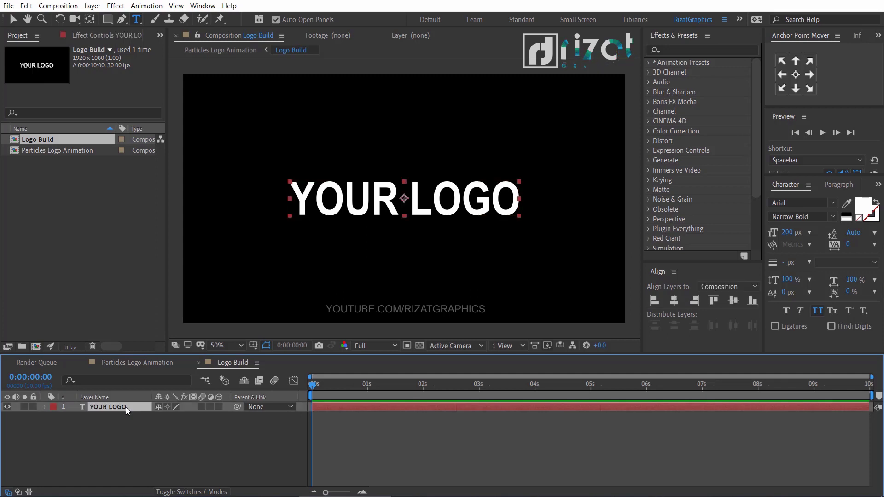
{"action": "right_click", "coordinate": [126, 407]}
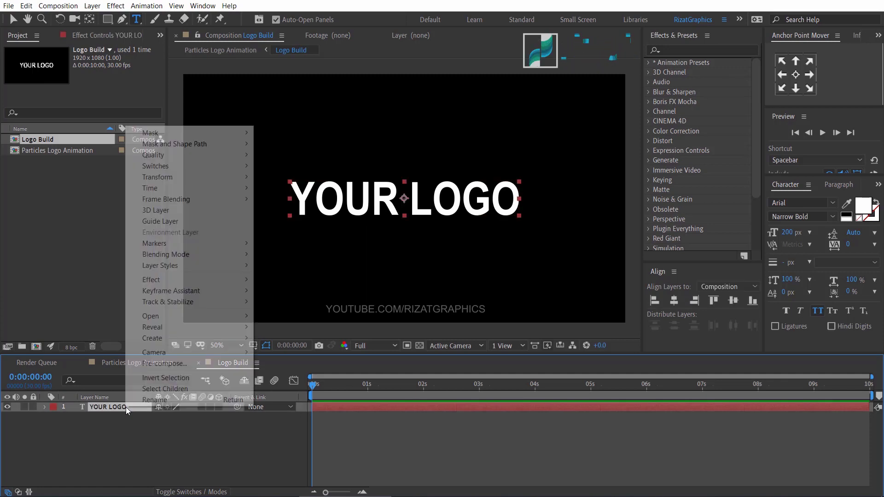
{"action": "left_click", "coordinate": [162, 366]}
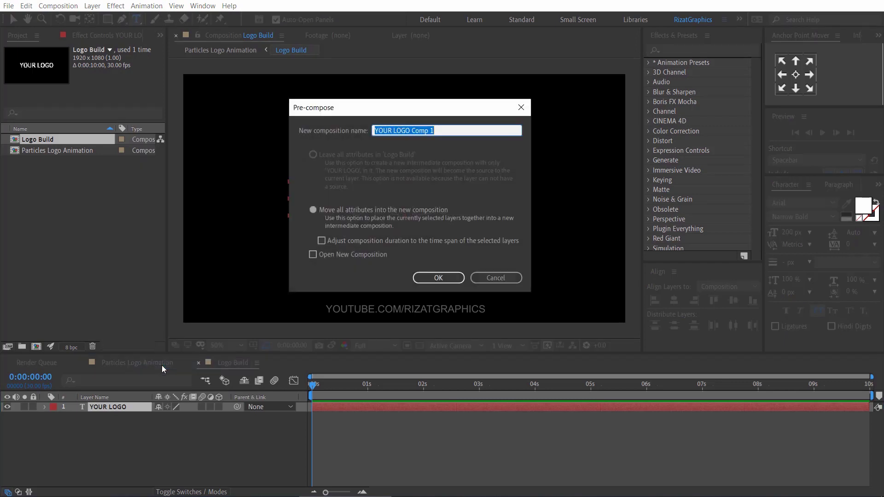
{"action": "type", "text": "Lo"}
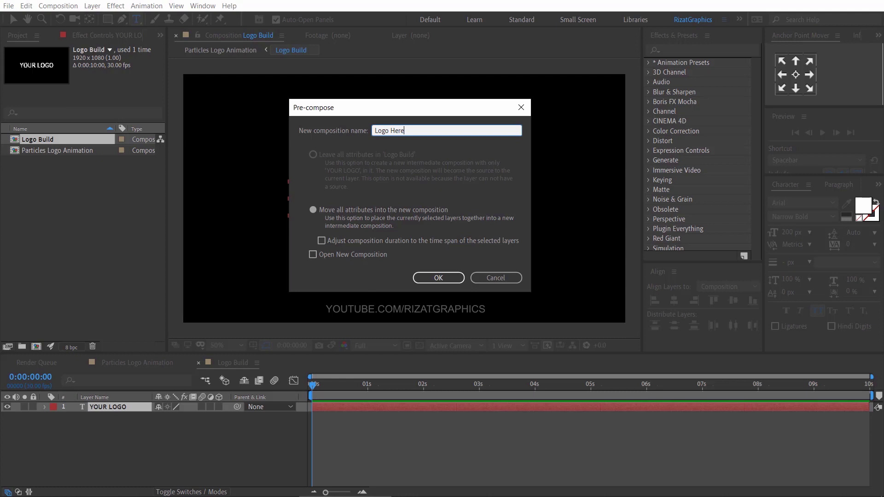
{"action": "type", "text": "go Here"}
{"action": "left_click", "coordinate": [433, 278]}
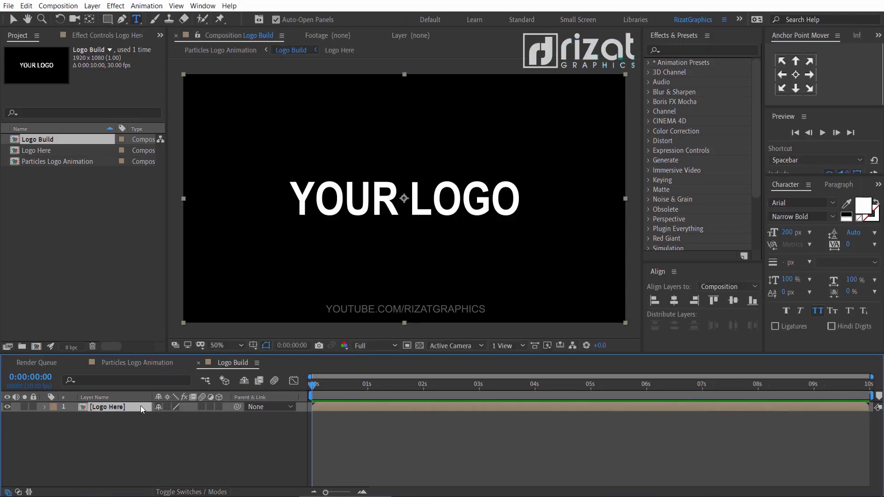
Step: Draw a thin rectangular mask along the logo's left edge and keyframe Mask Path at 0 s
{"action": "key", "text": "q"}
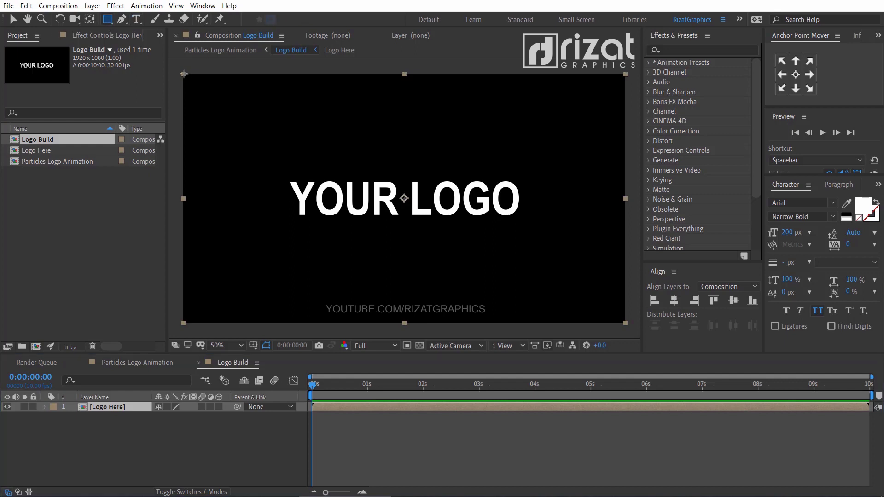
{"action": "left_click_drag", "start_coordinate": [183, 74], "coordinate": [218, 322]}
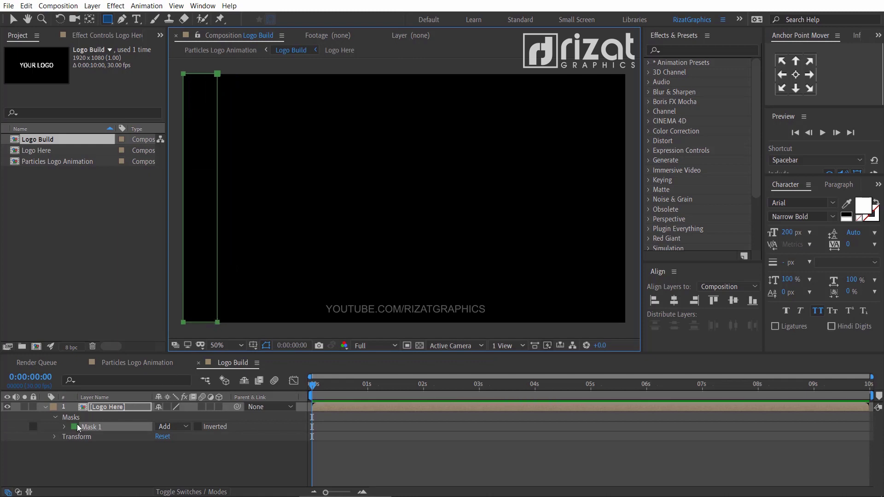
{"action": "left_click", "coordinate": [64, 427]}
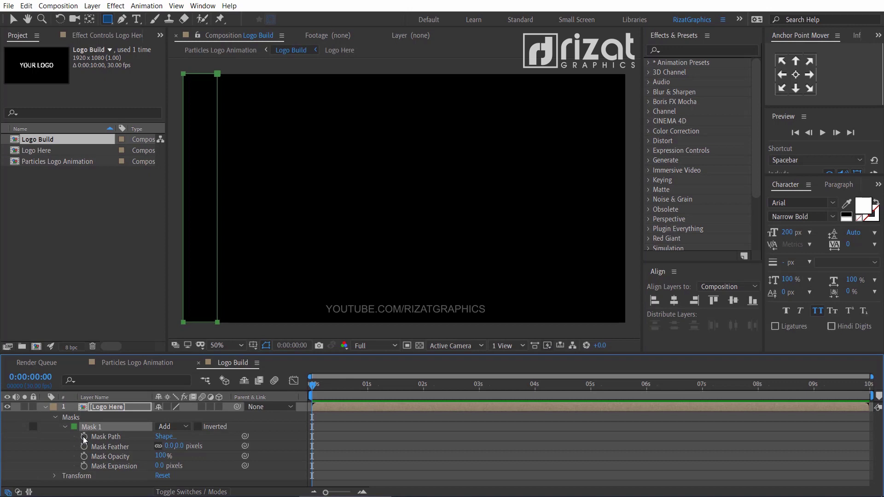
{"action": "left_click", "coordinate": [84, 437]}
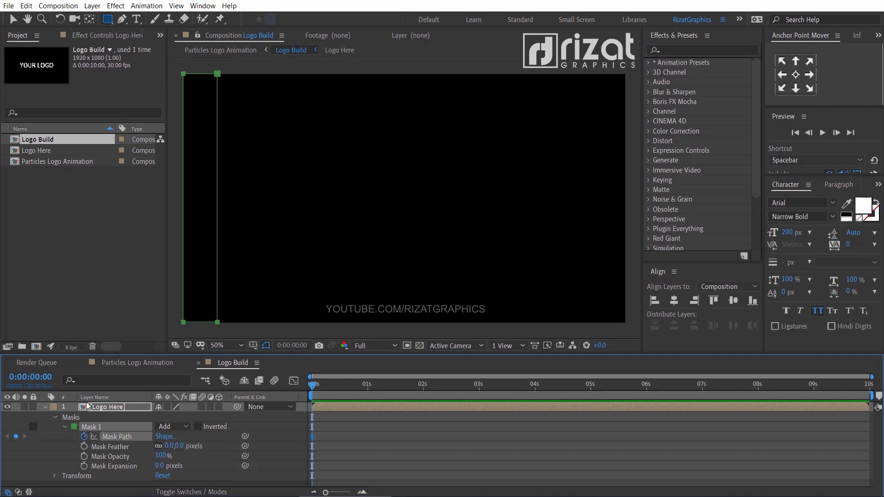
{"action": "left_click", "coordinate": [13, 19]}
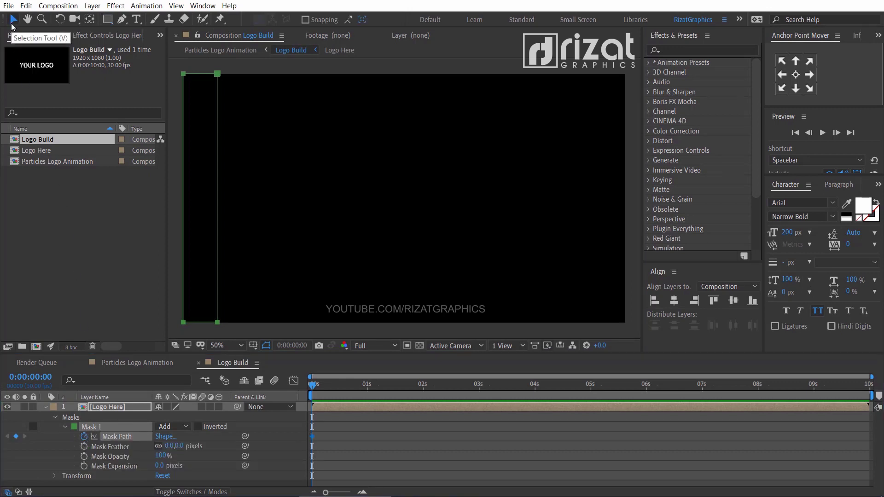
Step: At 4 seconds, slide the mask to the right edge to keyframe the wipe
{"action": "left_click", "coordinate": [536, 388]}
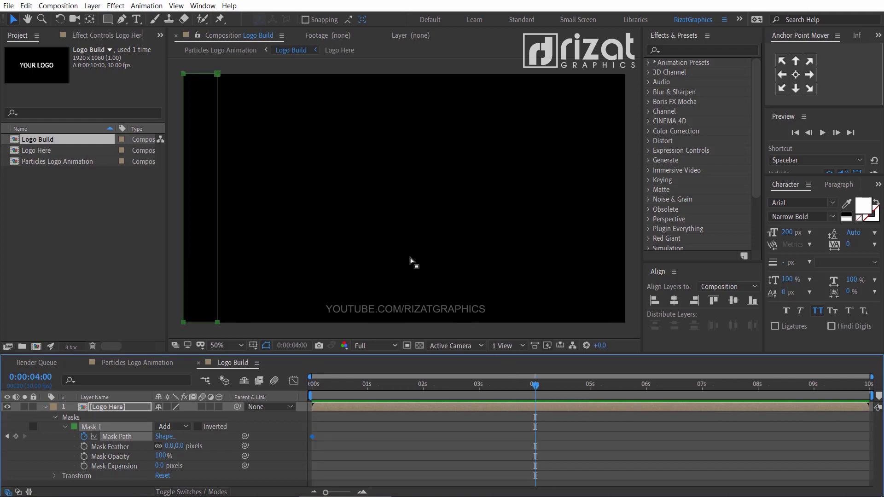
{"action": "left_click", "coordinate": [219, 76]}
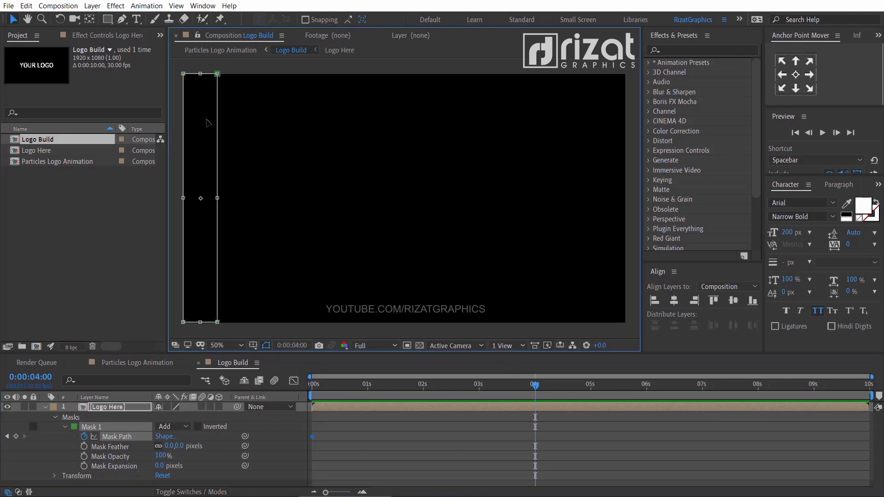
{"action": "left_click_drag", "start_coordinate": [206, 206], "coordinate": [615, 222]}
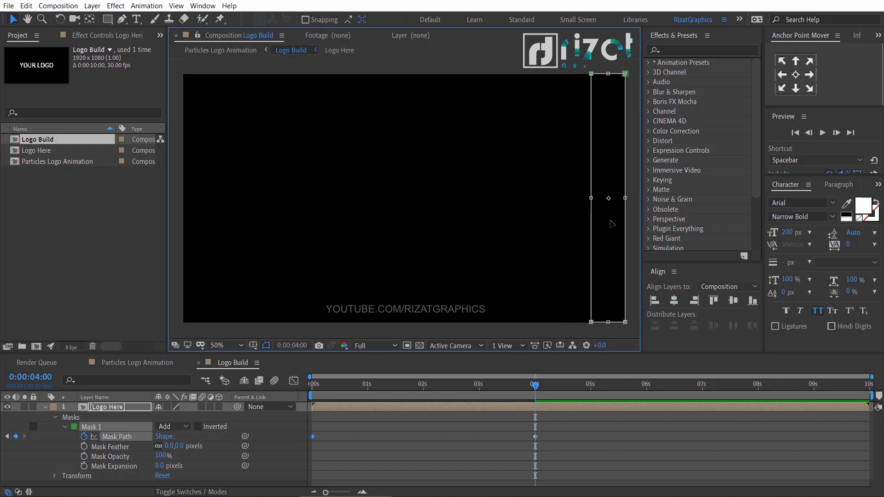
Step: Preview the mask wipe revealing the logo from the start
{"action": "left_click_drag", "start_coordinate": [420, 385], "coordinate": [311, 385]}
{"action": "left_click", "coordinate": [822, 133]}
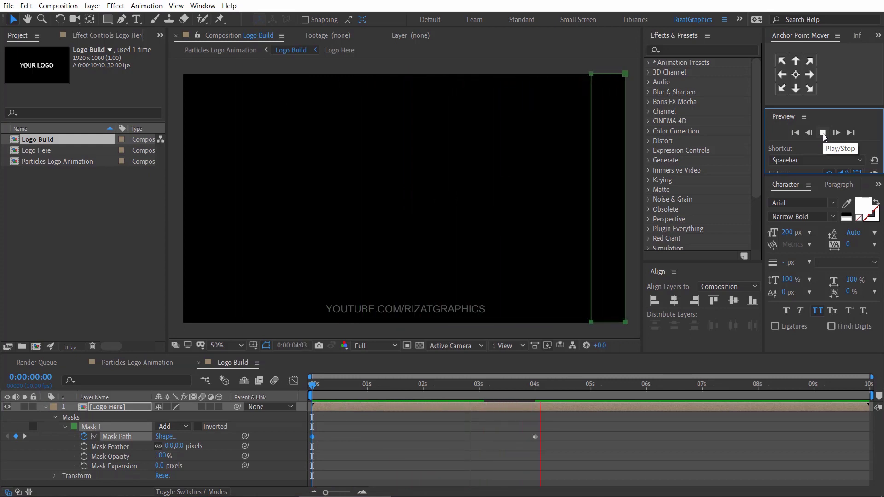
{"action": "left_click", "coordinate": [822, 133]}
{"action": "left_click", "coordinate": [822, 134]}
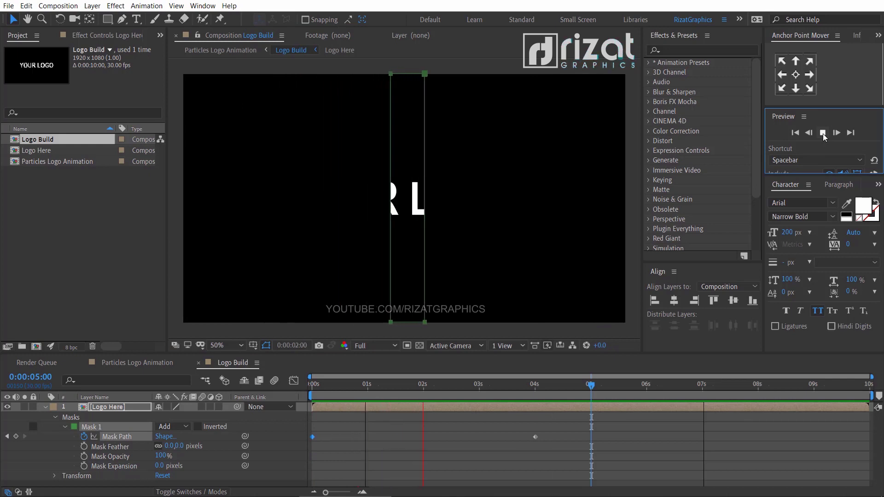
{"action": "left_click", "coordinate": [610, 308]}
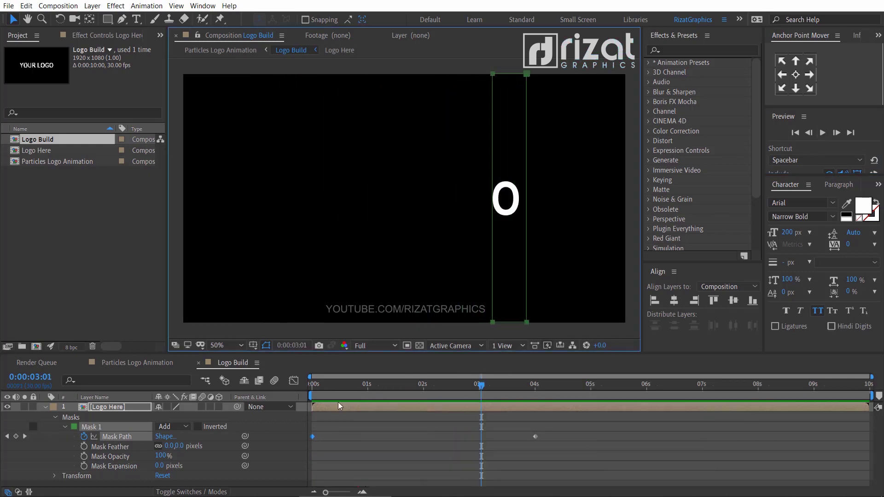
Step: Set Mask Feather to 25 pixels
{"action": "left_click", "coordinate": [179, 446]}
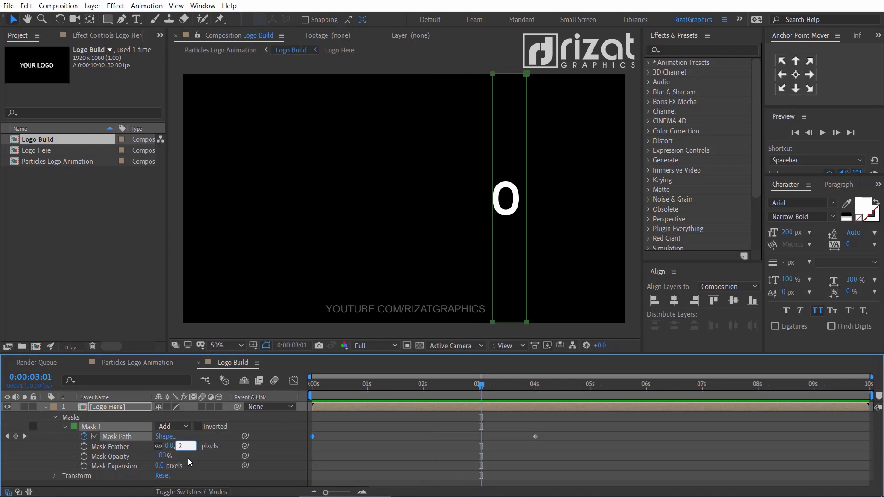
{"action": "type", "text": "25"}
{"action": "key", "text": "Return"}
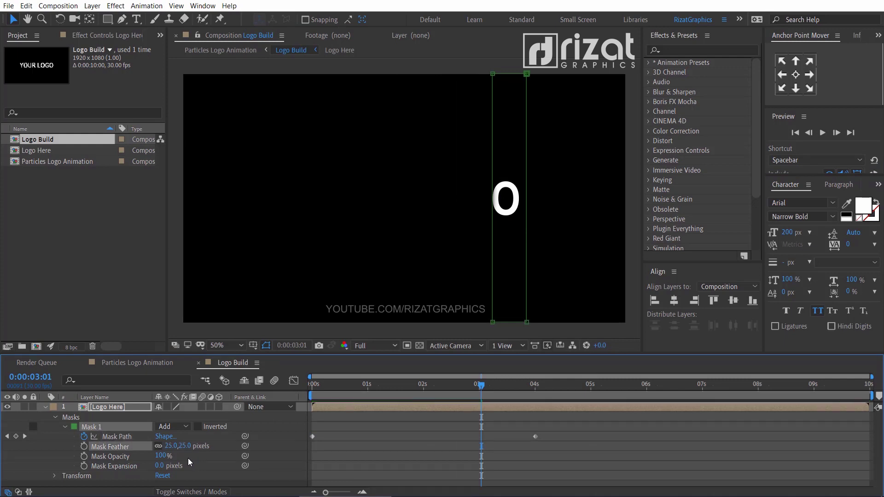
Step: In Particles Logo Animation, turn on 3D for the Logo Build layer and hide it
{"action": "left_click", "coordinate": [45, 407]}
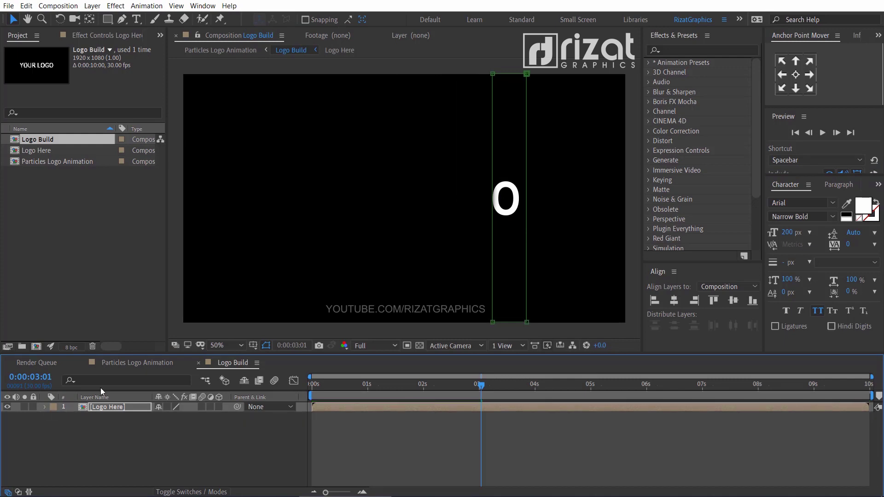
{"action": "left_click", "coordinate": [118, 363]}
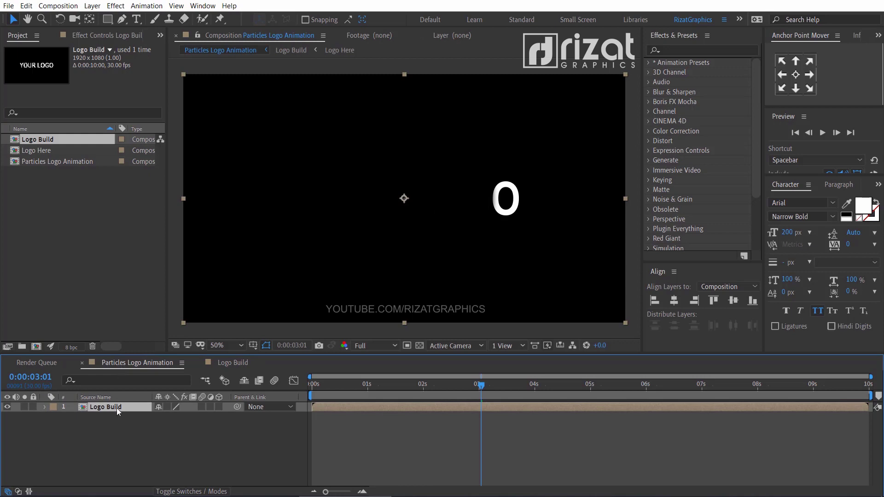
{"action": "left_click", "coordinate": [219, 407]}
{"action": "left_click", "coordinate": [479, 385]}
{"action": "left_click_drag", "start_coordinate": [471, 386], "coordinate": [405, 388]}
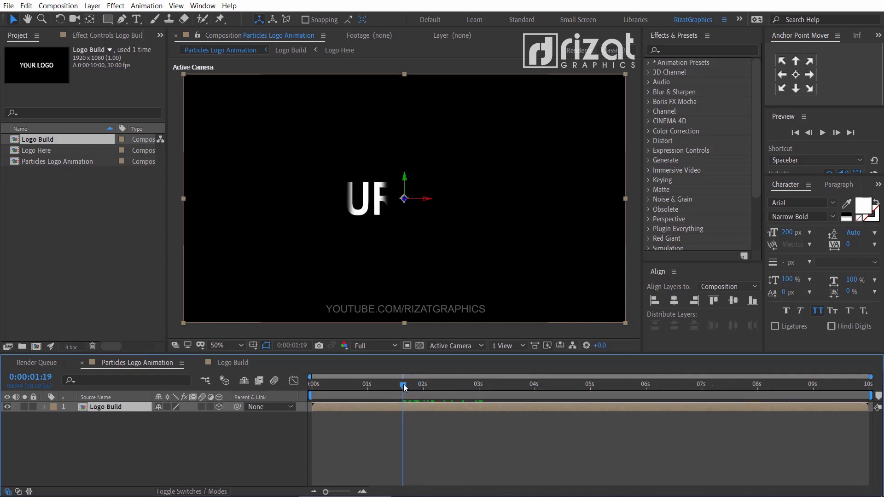
{"action": "left_click", "coordinate": [7, 408]}
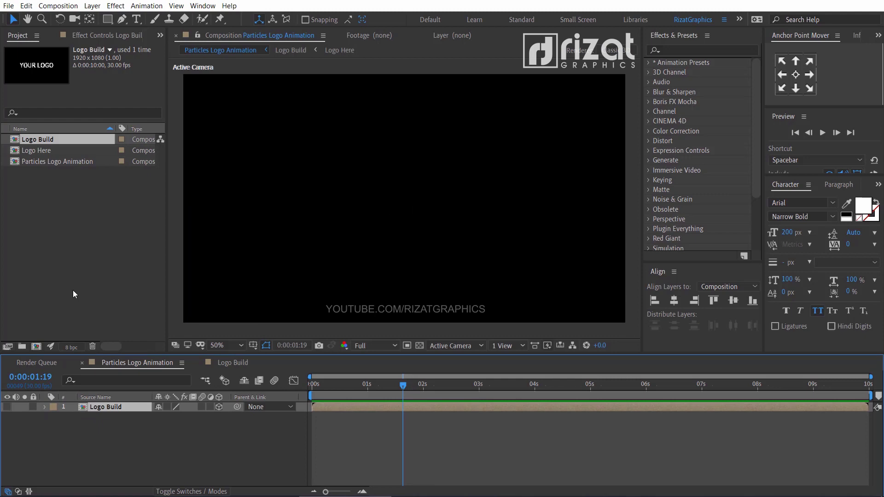
Step: Add a comp-sized 1920×1080 solid named 'Particles' via Layer > New > Solid
{"action": "left_click", "coordinate": [92, 5]}
{"action": "mouse_move", "coordinate": [105, 19]}
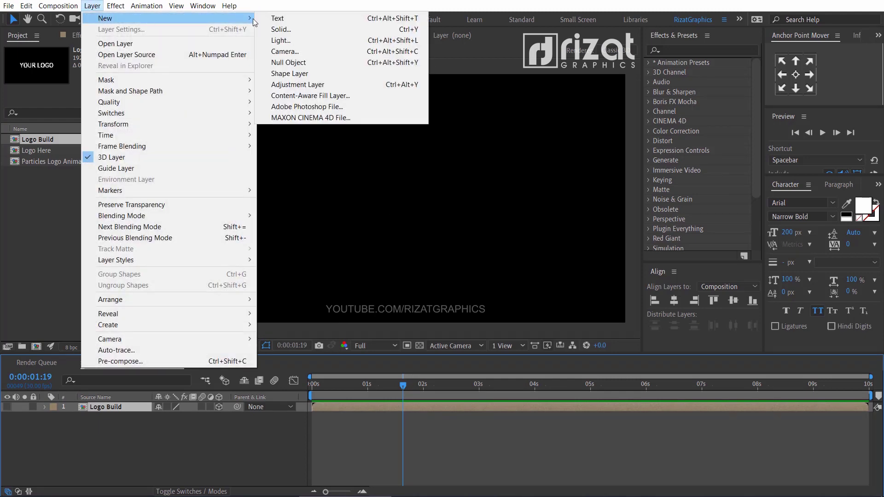
{"action": "left_click", "coordinate": [277, 31]}
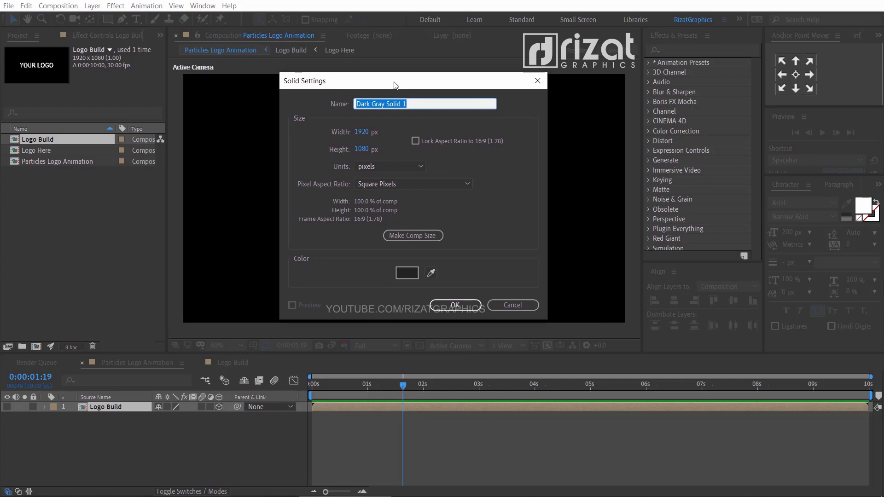
{"action": "type", "text": "Particles"}
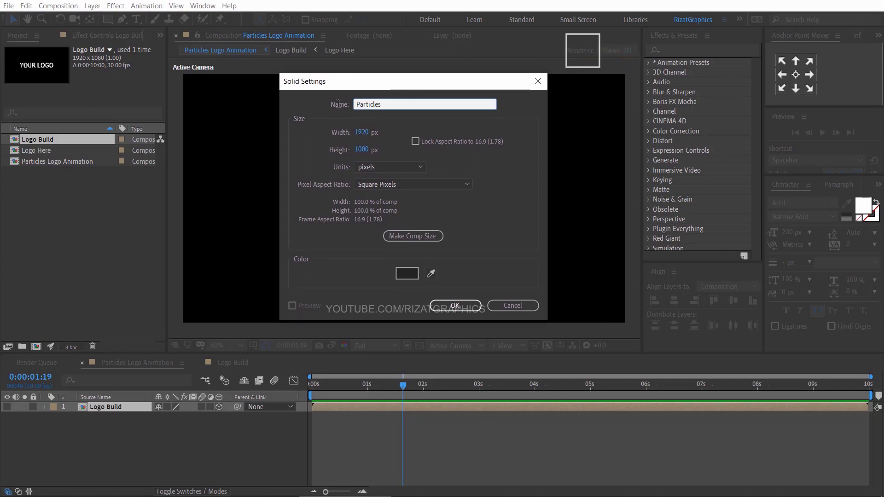
{"action": "left_click", "coordinate": [423, 236]}
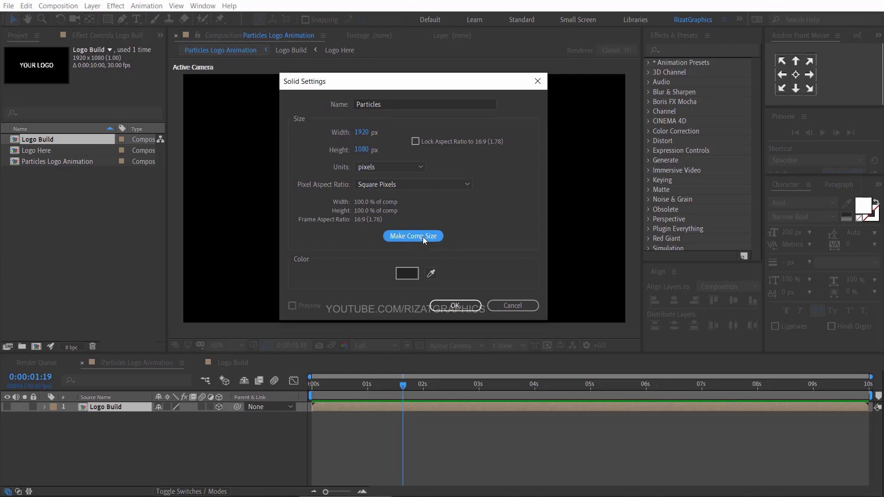
{"action": "left_click", "coordinate": [461, 303]}
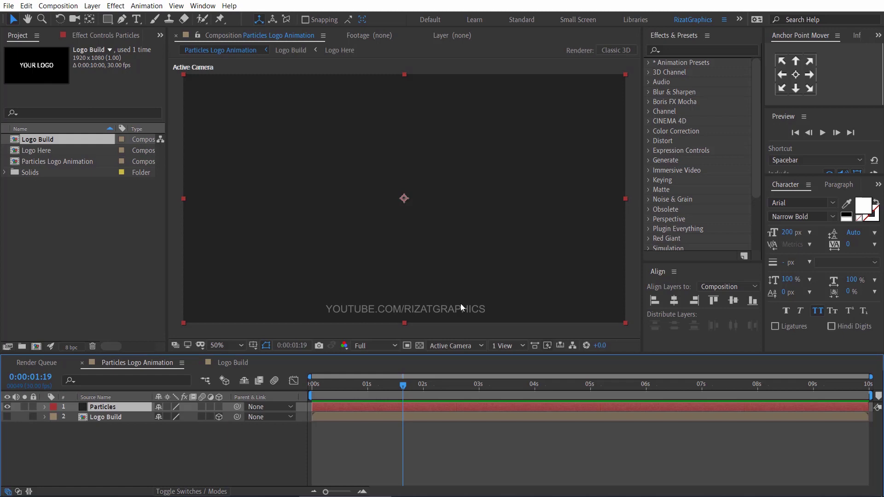
Step: Apply Trapcode Particular to the Particles solid and scrub to see the centre burst
{"action": "left_click", "coordinate": [686, 49]}
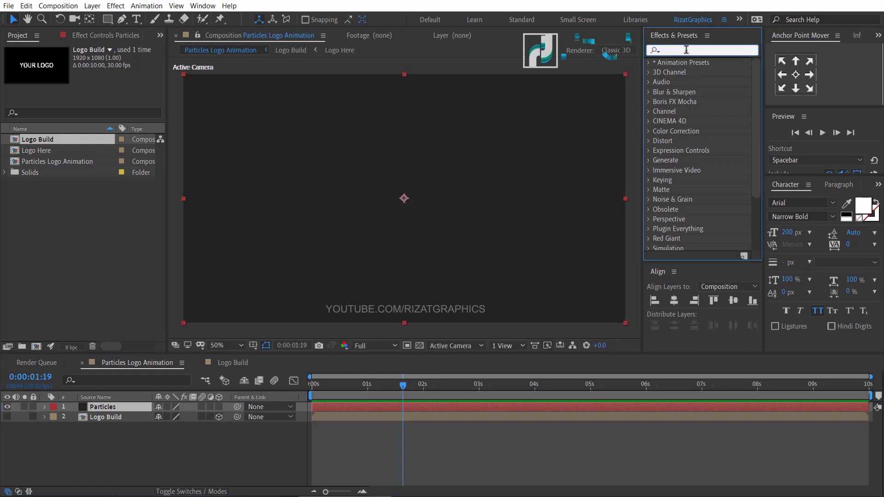
{"action": "type", "text": "parti"}
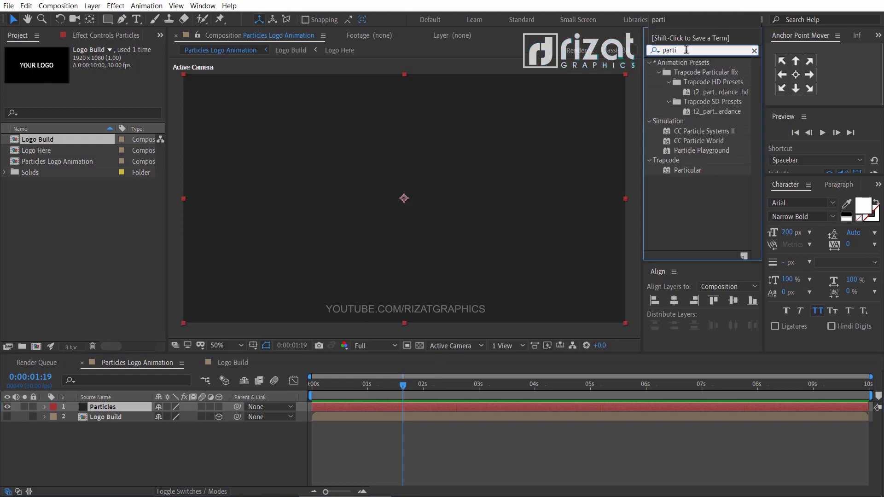
{"action": "left_click_drag", "start_coordinate": [681, 168], "coordinate": [430, 184]}
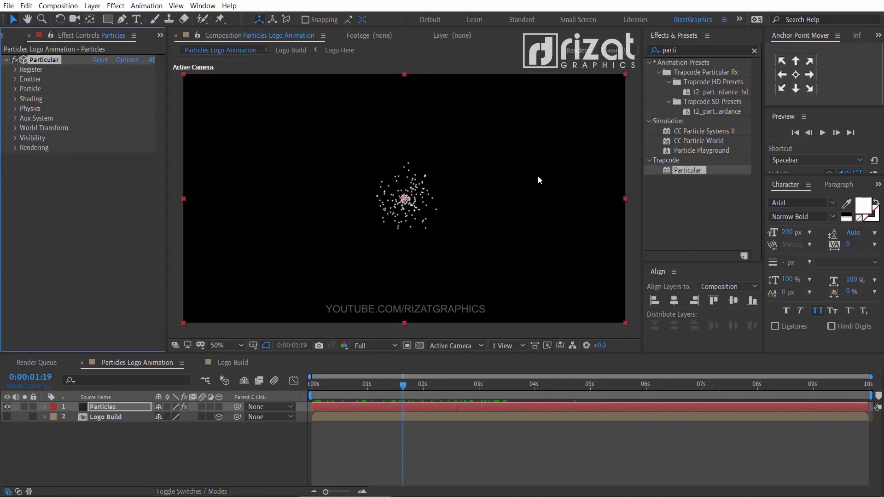
{"action": "left_click", "coordinate": [754, 52]}
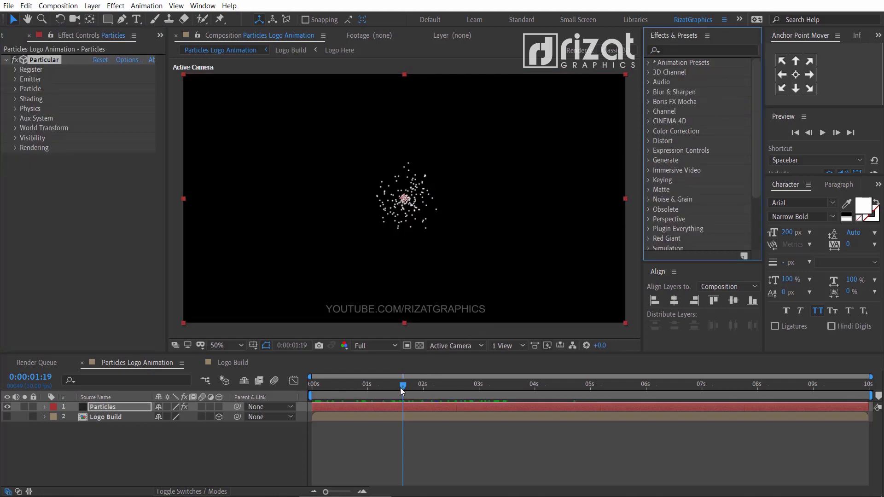
{"action": "left_click_drag", "start_coordinate": [402, 389], "coordinate": [509, 394]}
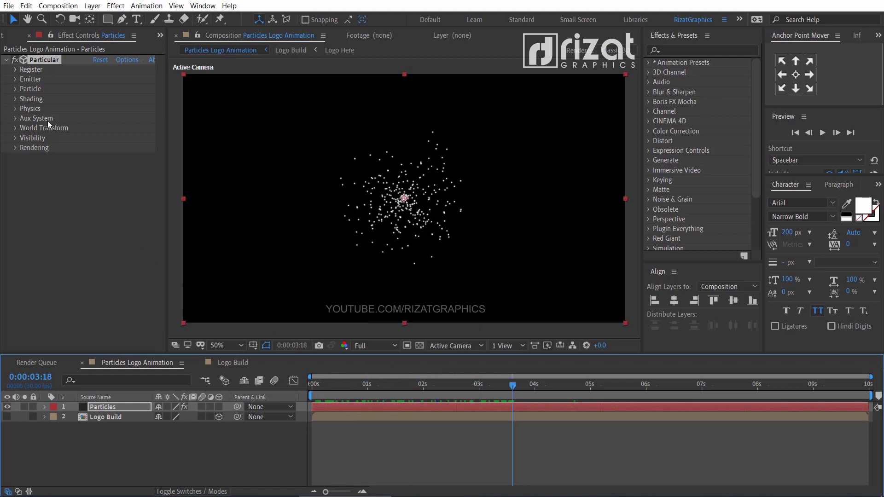
Step: Set Particular's Particles/sec to 600000 and Emitter Type to Box
{"action": "left_click", "coordinate": [17, 79]}
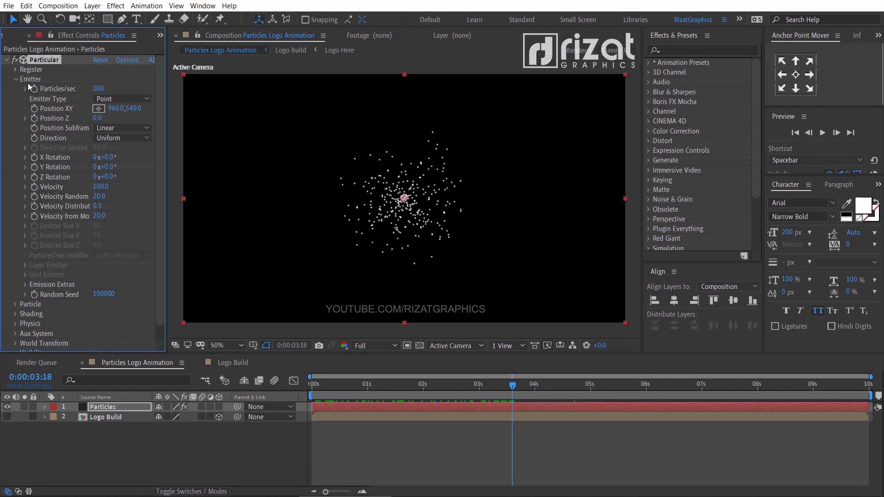
{"action": "left_click", "coordinate": [99, 89]}
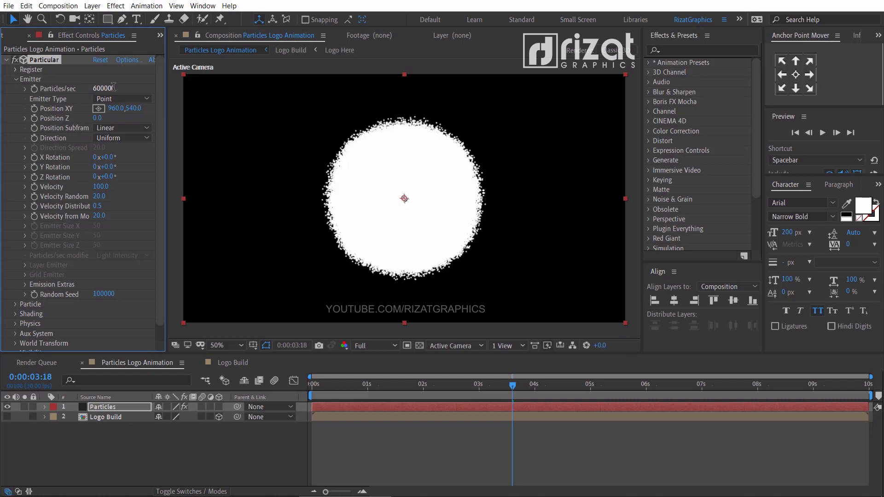
{"action": "left_click", "coordinate": [119, 99]}
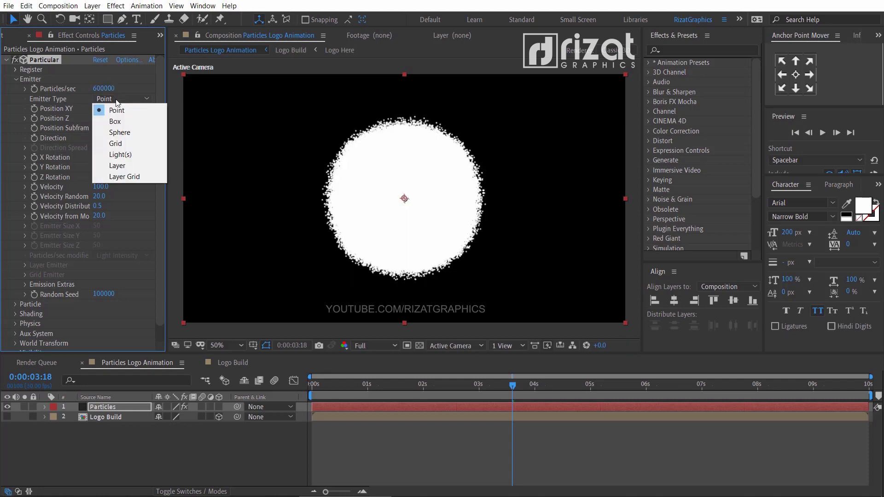
{"action": "left_click", "coordinate": [118, 123]}
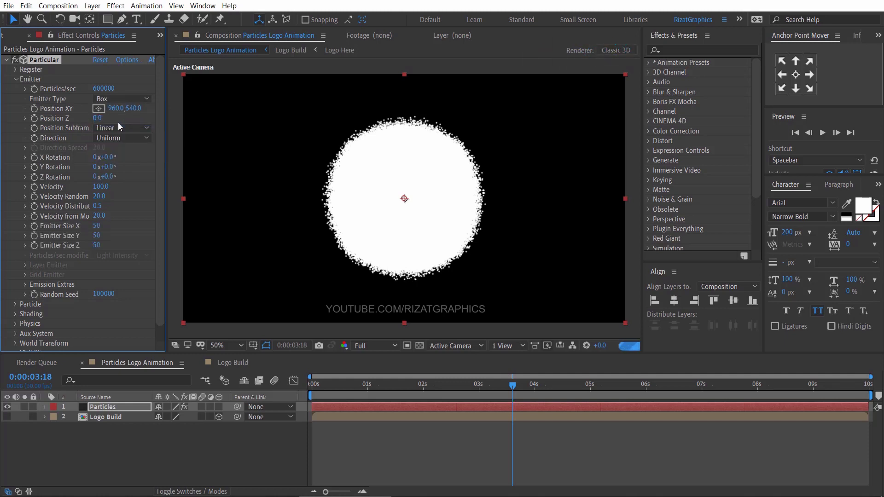
Step: Set Emitter Size X, Y and Z all to 0
{"action": "left_click", "coordinate": [97, 226]}
{"action": "type", "text": "0"}
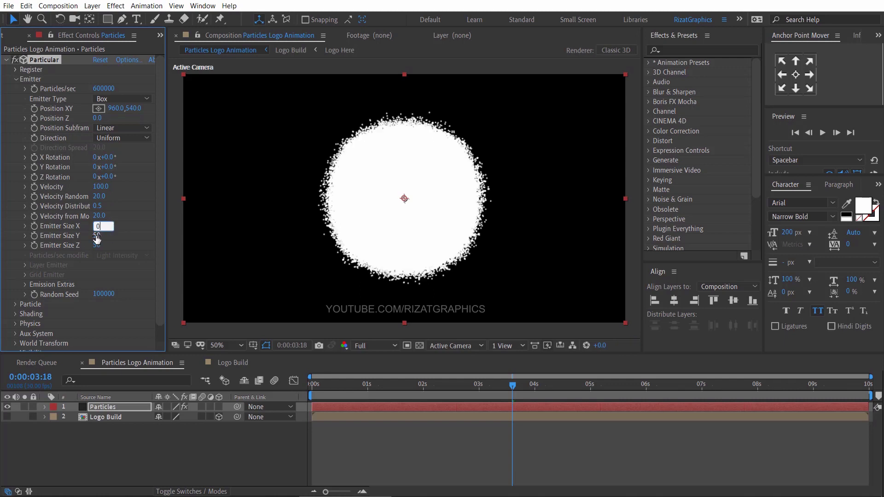
{"action": "key", "text": "Tab"}
{"action": "type", "text": "0"}
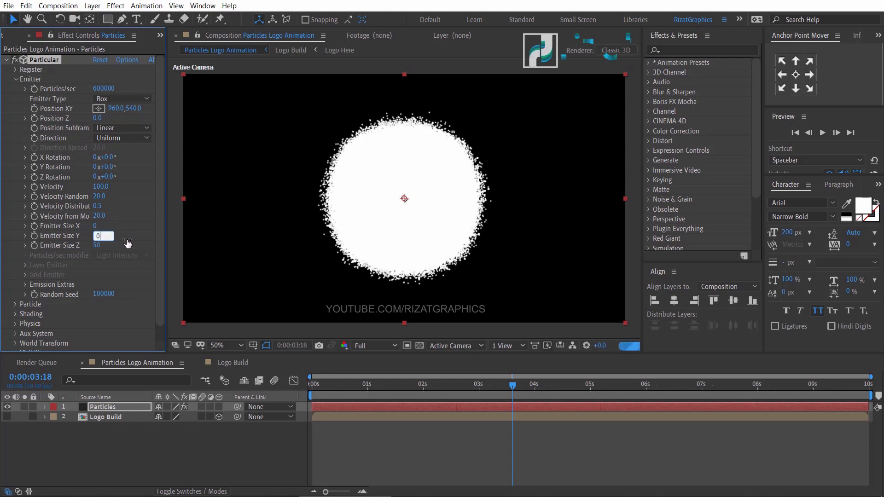
{"action": "key", "text": "Tab"}
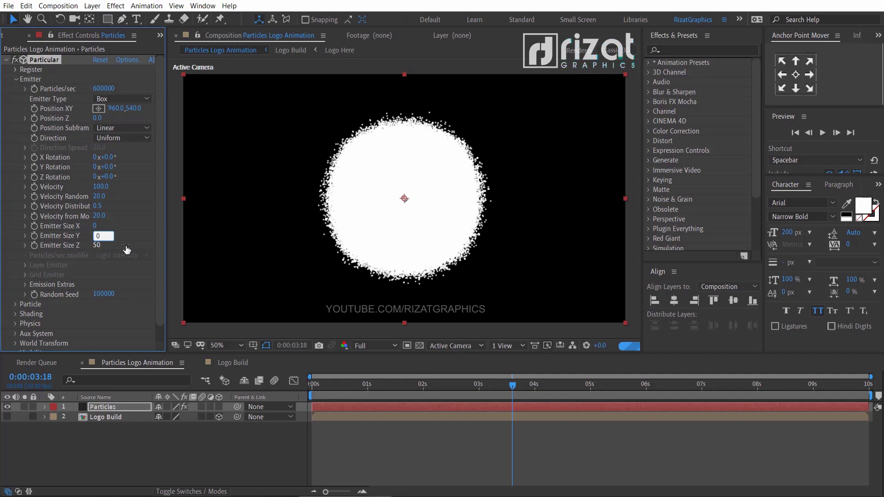
{"action": "type", "text": "0"}
{"action": "key", "text": "Return"}
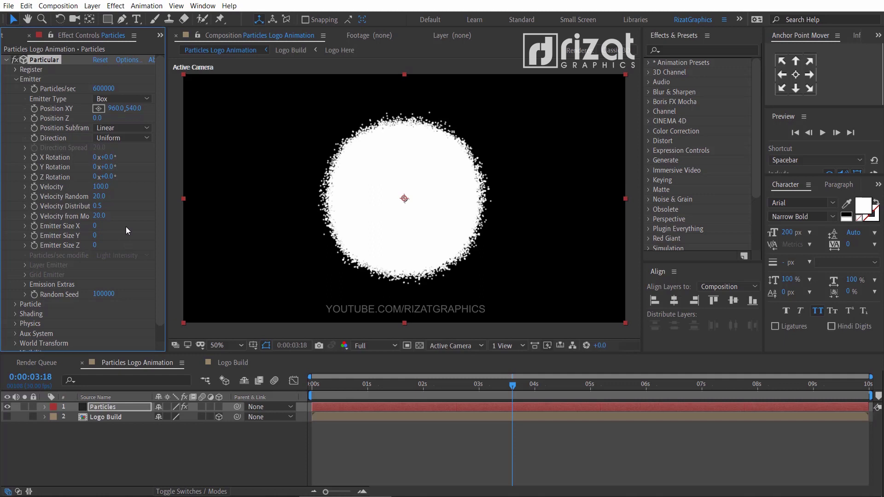
{"action": "left_click", "coordinate": [115, 98]}
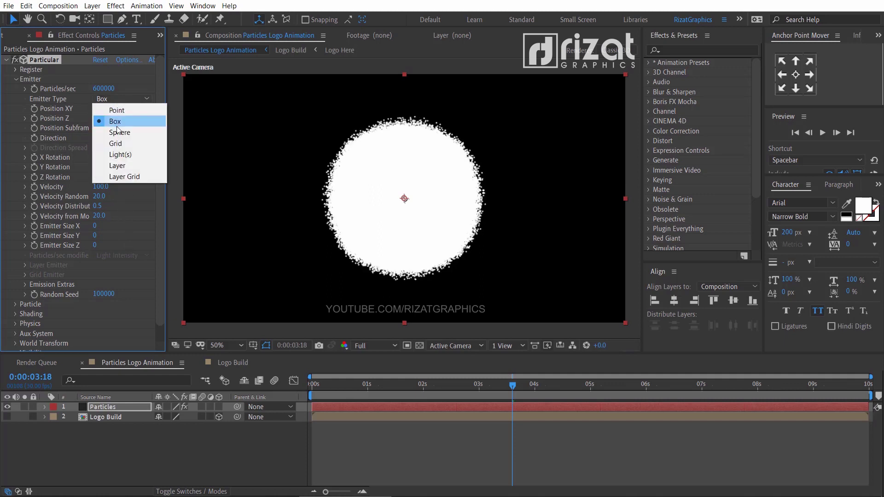
Step: Set the emitter to Layer, sourcing 2. Logo Build with Particle Birth Time sampling
{"action": "left_click", "coordinate": [122, 166]}
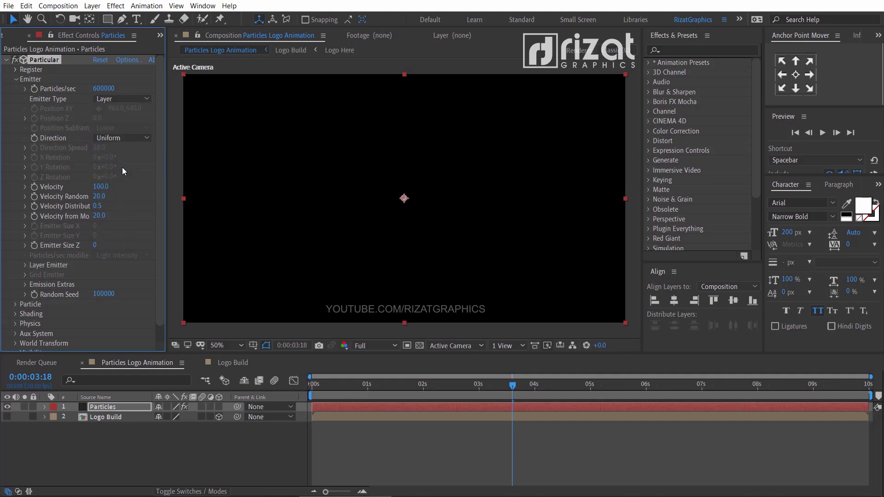
{"action": "left_click", "coordinate": [25, 264]}
{"action": "left_click", "coordinate": [104, 275]}
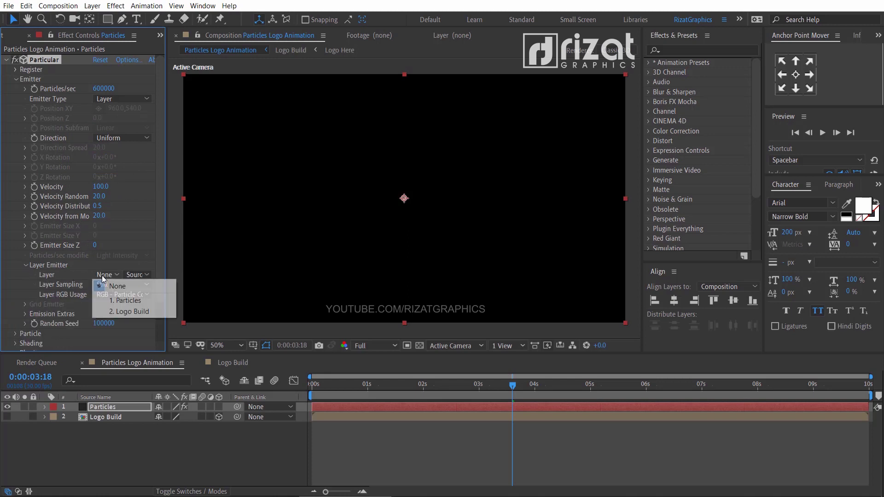
{"action": "left_click", "coordinate": [131, 312]}
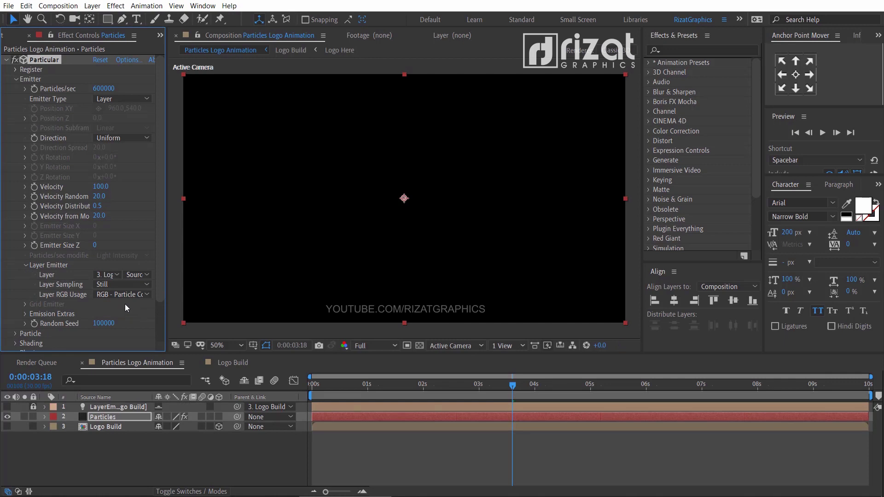
{"action": "left_click", "coordinate": [115, 284]}
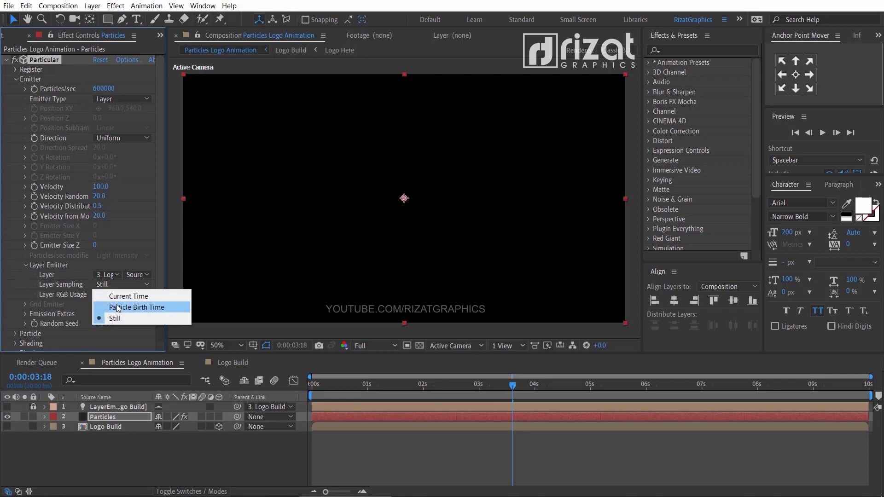
{"action": "left_click", "coordinate": [118, 307]}
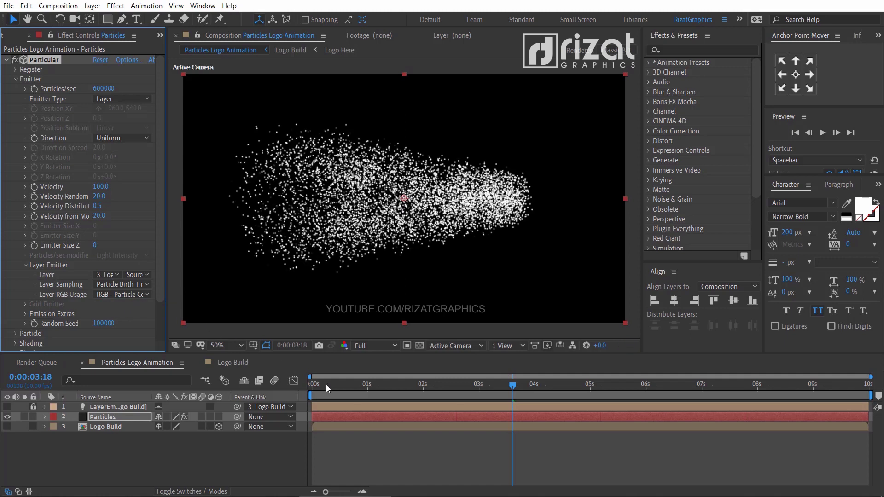
{"action": "left_click", "coordinate": [311, 386]}
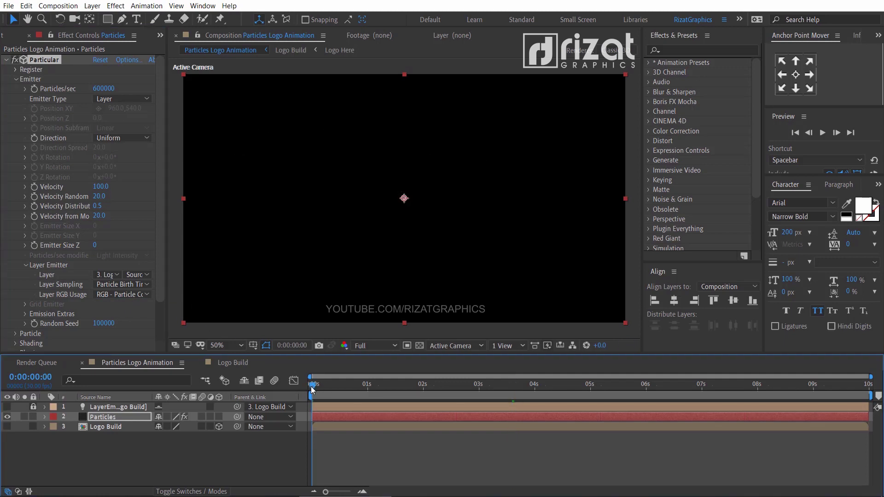
Step: Play a preview of the animation, stop it, and return to 0:00:02:22 where particles form the logo
{"action": "left_click", "coordinate": [822, 133]}
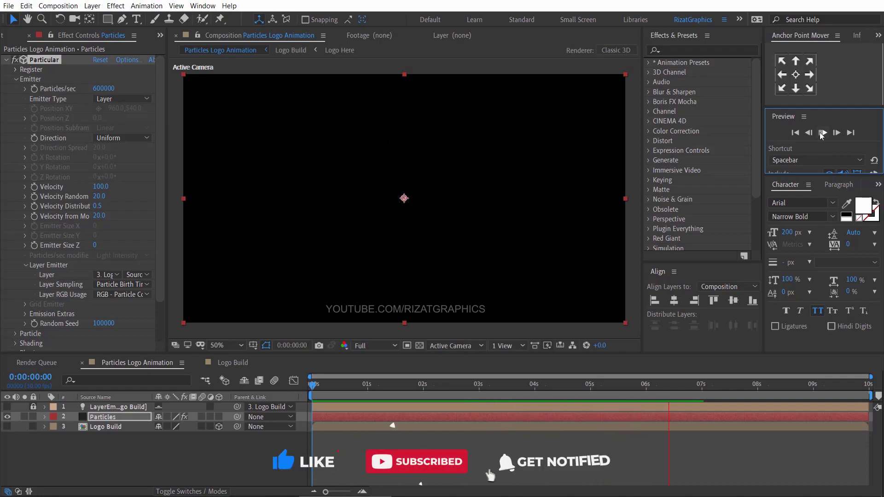
{"action": "key", "text": "space"}
{"action": "left_click_drag", "start_coordinate": [532, 385], "coordinate": [465, 386]}
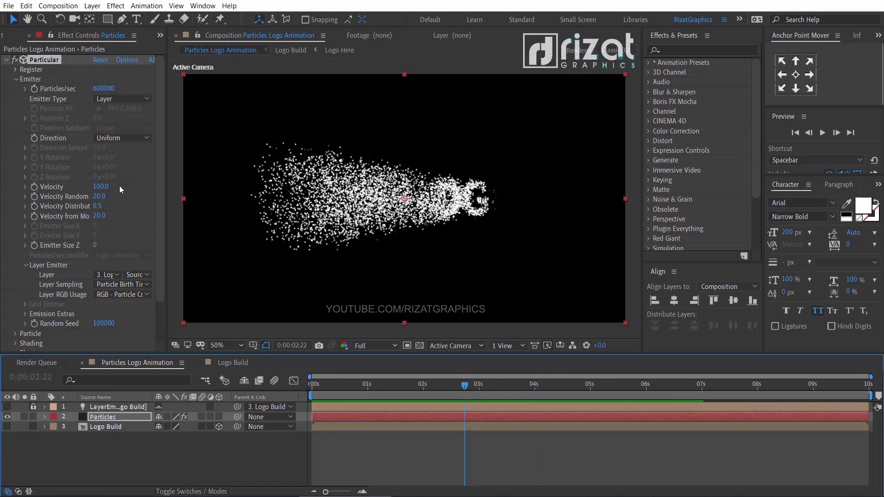
Step: In Particular's Emitter, enter Velocity 150, Random 50, Distribution 1.0 and from Motion 90, then collapse Emitter
{"action": "left_click", "coordinate": [102, 186]}
{"action": "type", "text": "1"}
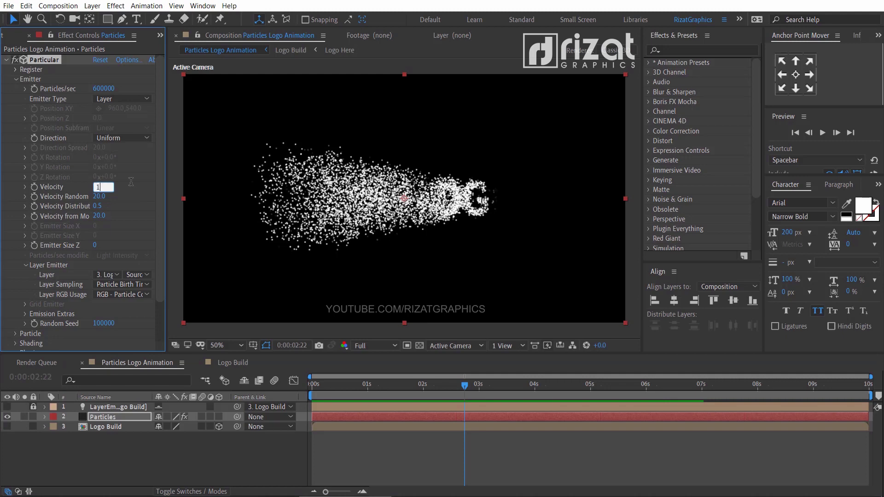
{"action": "type", "text": "50"}
{"action": "key", "text": "Return"}
{"action": "left_click", "coordinate": [102, 197]}
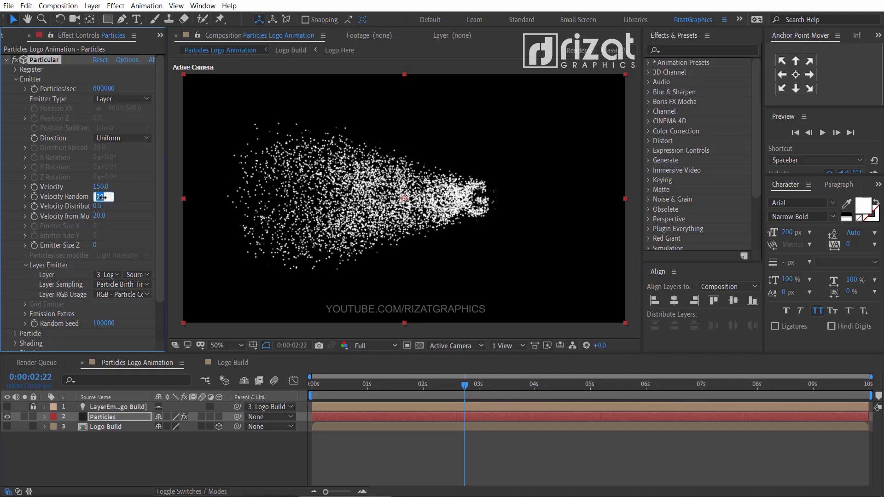
{"action": "type", "text": "50"}
{"action": "key", "text": "Return"}
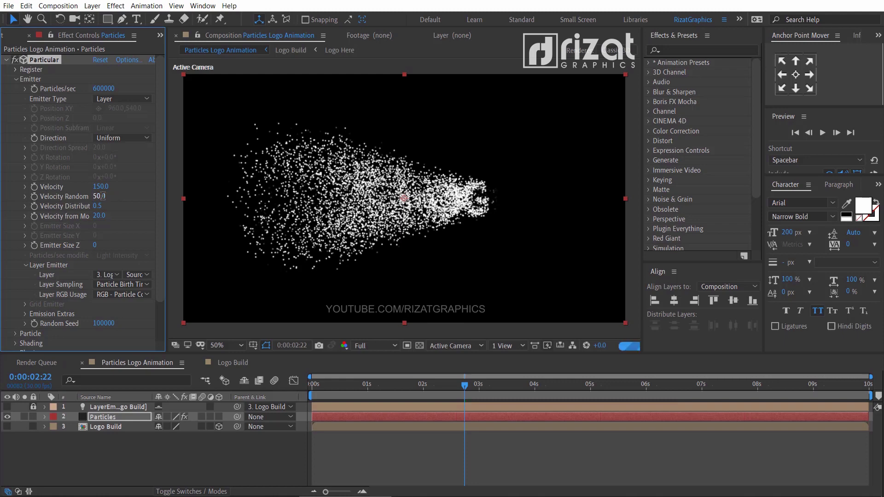
{"action": "left_click", "coordinate": [98, 207]}
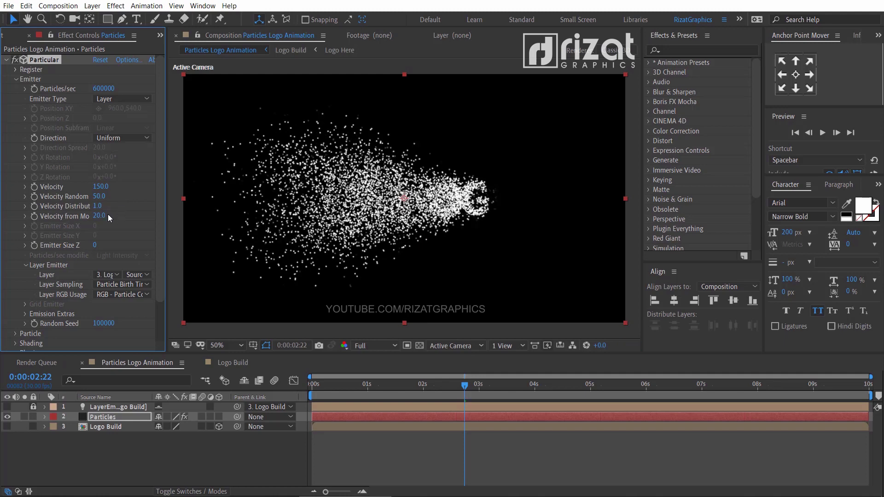
{"action": "left_click", "coordinate": [102, 216]}
{"action": "type", "text": "90"}
{"action": "key", "text": "Return"}
{"action": "left_click", "coordinate": [16, 79]}
Step: Give the particles Life 1.5 seconds, Life Random 100%, Cloudlet type and Feather 0
{"action": "left_click", "coordinate": [16, 89]}
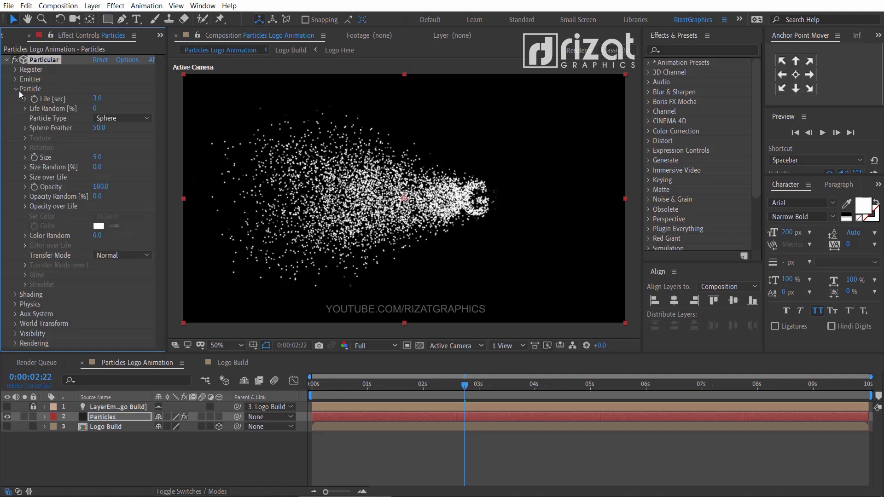
{"action": "left_click", "coordinate": [97, 98]}
{"action": "type", "text": "1.5"}
{"action": "key", "text": "Return"}
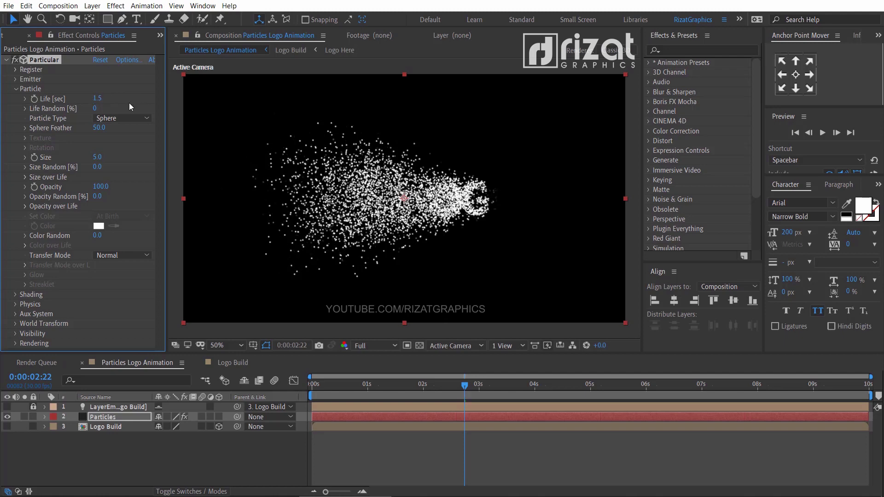
{"action": "left_click", "coordinate": [96, 108]}
{"action": "type", "text": "100"}
{"action": "key", "text": "Return"}
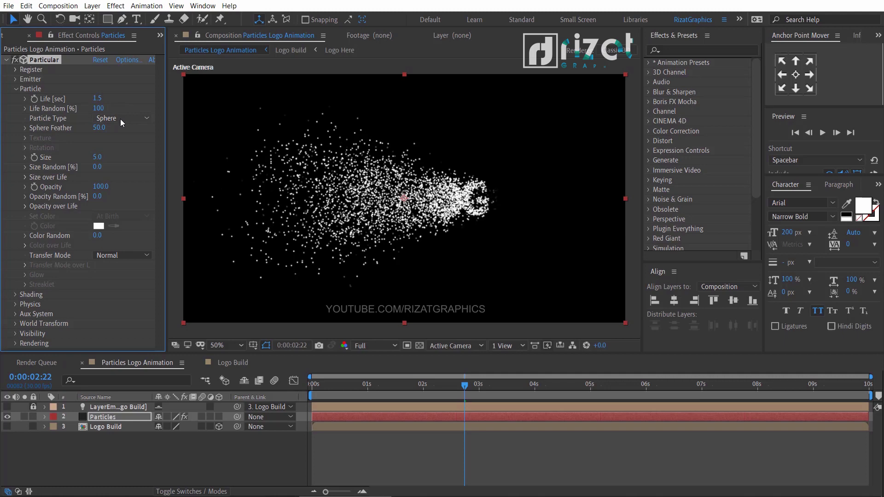
{"action": "left_click", "coordinate": [120, 119]}
{"action": "left_click", "coordinate": [121, 163]}
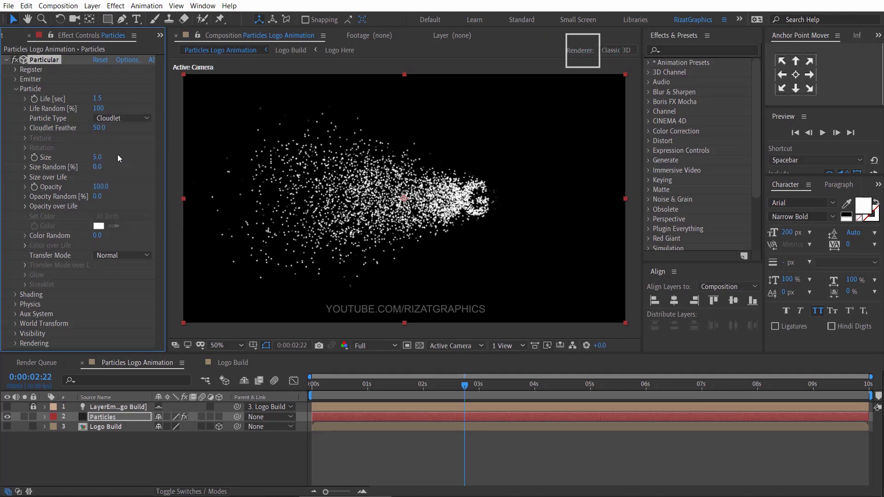
{"action": "left_click", "coordinate": [101, 128]}
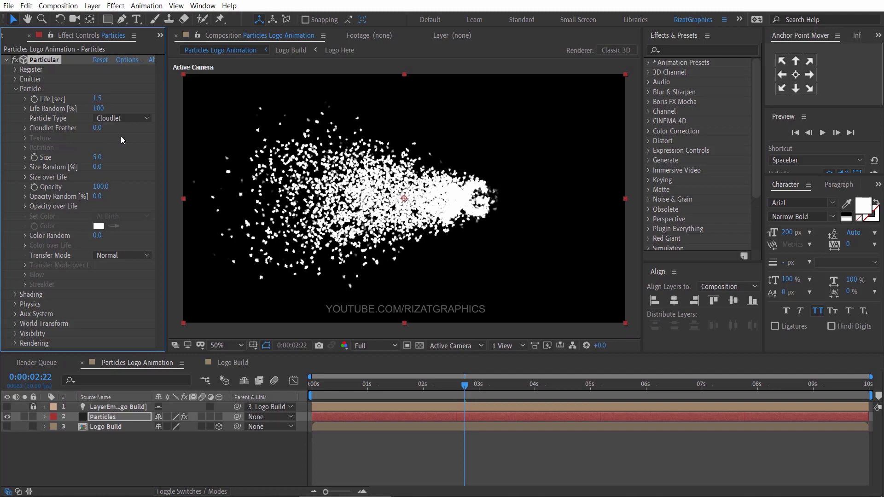
Step: Set Size Random 100%, descending Size and Opacity over Life curves, and Opacity Random 15%
{"action": "left_click", "coordinate": [97, 167]}
{"action": "type", "text": "100"}
{"action": "key", "text": "Return"}
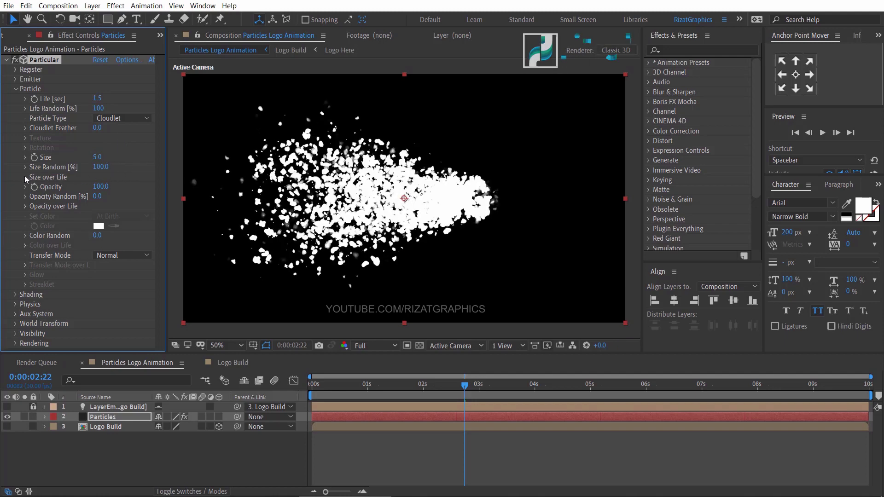
{"action": "left_click", "coordinate": [26, 177]}
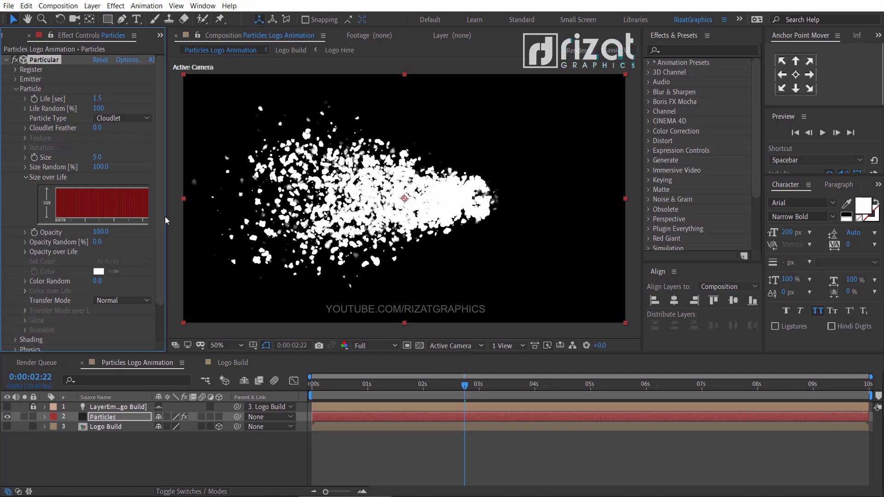
{"action": "left_click_drag", "start_coordinate": [164, 216], "coordinate": [208, 220]}
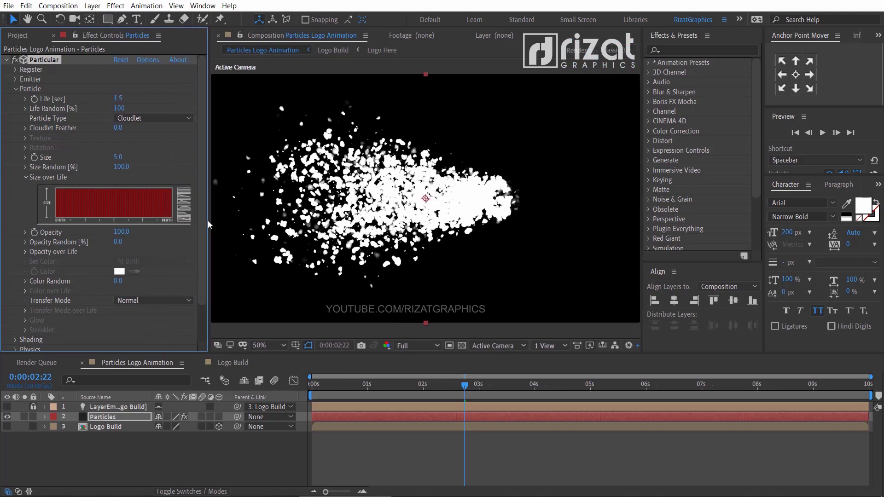
{"action": "left_click", "coordinate": [185, 196]}
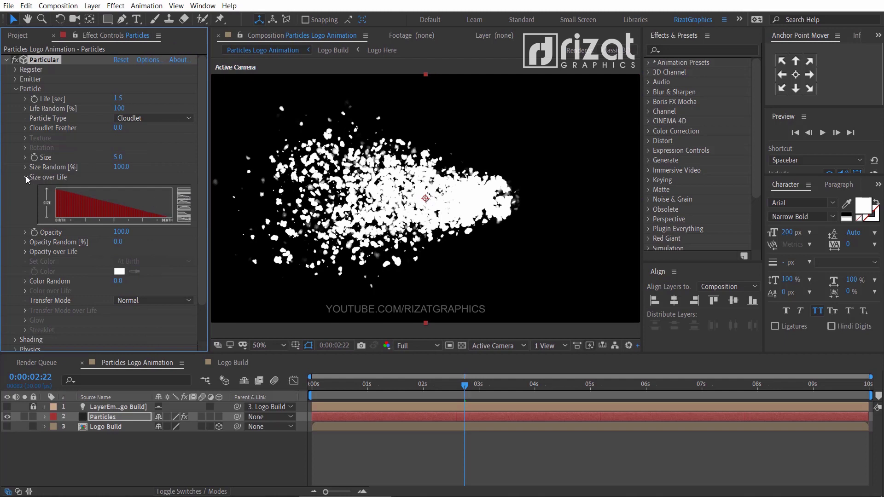
{"action": "left_click", "coordinate": [26, 178]}
{"action": "left_click", "coordinate": [26, 206]}
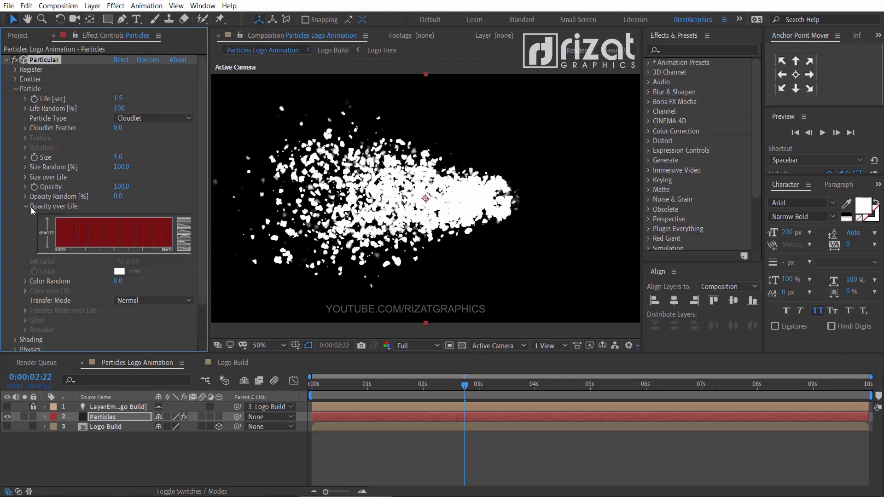
{"action": "left_click", "coordinate": [183, 252]}
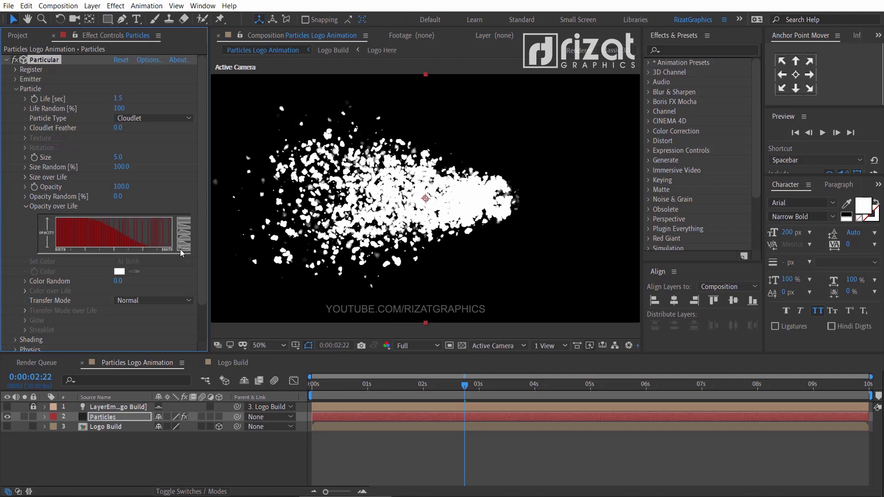
{"action": "left_click", "coordinate": [26, 205]}
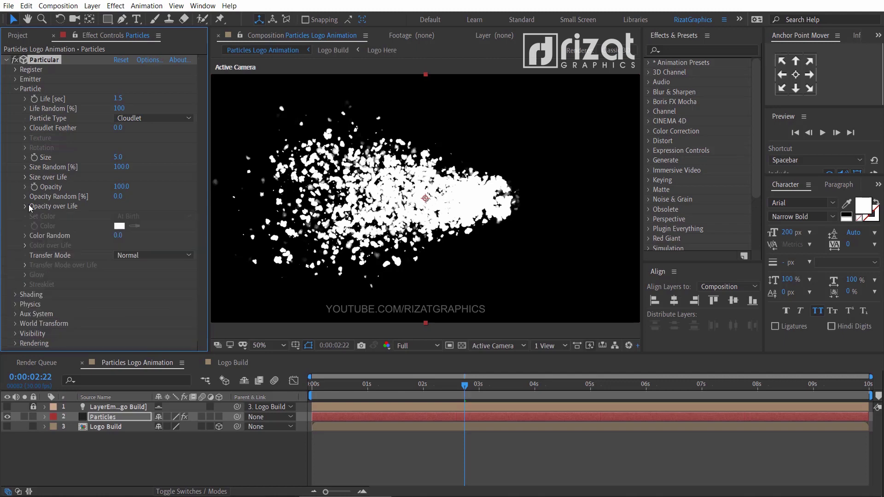
{"action": "left_click", "coordinate": [118, 197]}
{"action": "type", "text": "15"}
{"action": "left_click", "coordinate": [164, 201]}
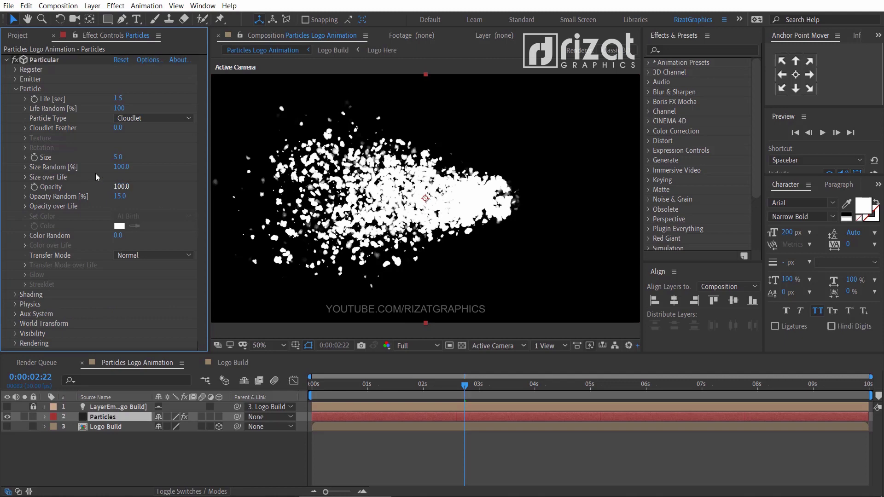
Step: Turn Shadowlet for Main and Shadowlet for Aux on in Particular's Shading group
{"action": "left_click", "coordinate": [16, 89]}
{"action": "left_click", "coordinate": [16, 98]}
{"action": "left_click", "coordinate": [134, 195]}
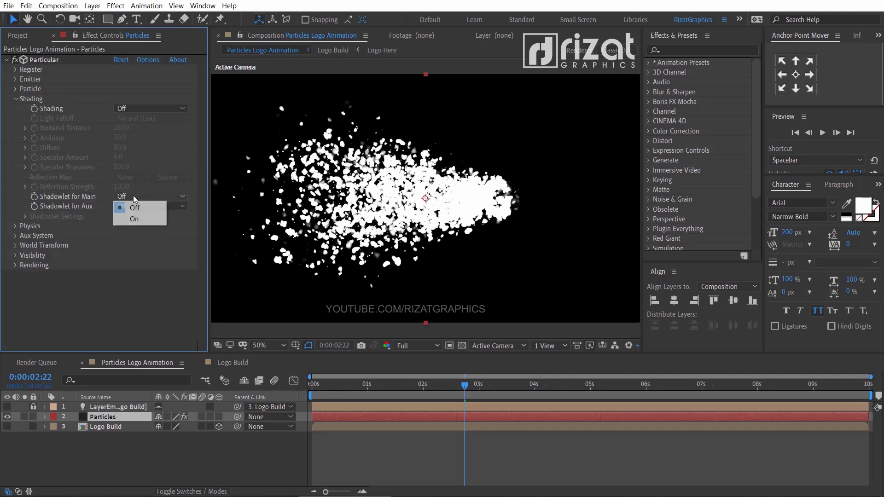
{"action": "left_click", "coordinate": [135, 216]}
{"action": "left_click", "coordinate": [136, 206]}
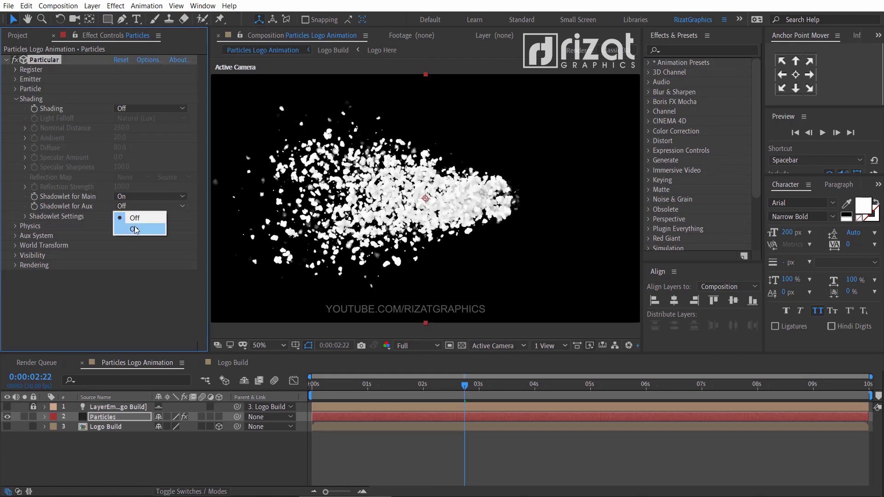
{"action": "left_click", "coordinate": [134, 228]}
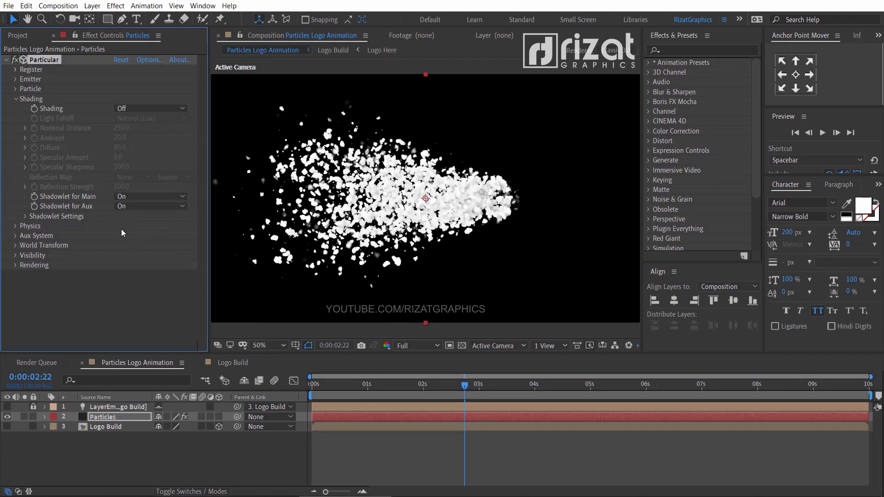
Step: Set the Shadowlet Settings opacity to 3 and Adjust Size to 130
{"action": "left_click", "coordinate": [26, 216]}
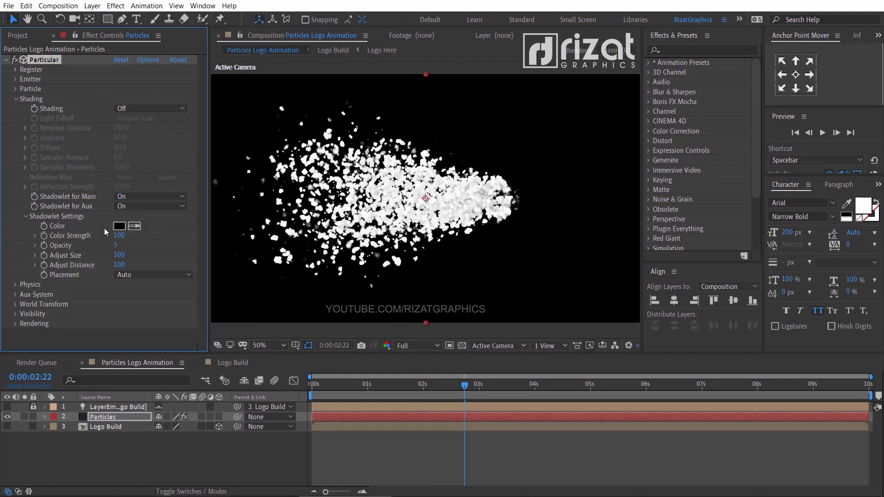
{"action": "left_click", "coordinate": [116, 245]}
{"action": "type", "text": "3"}
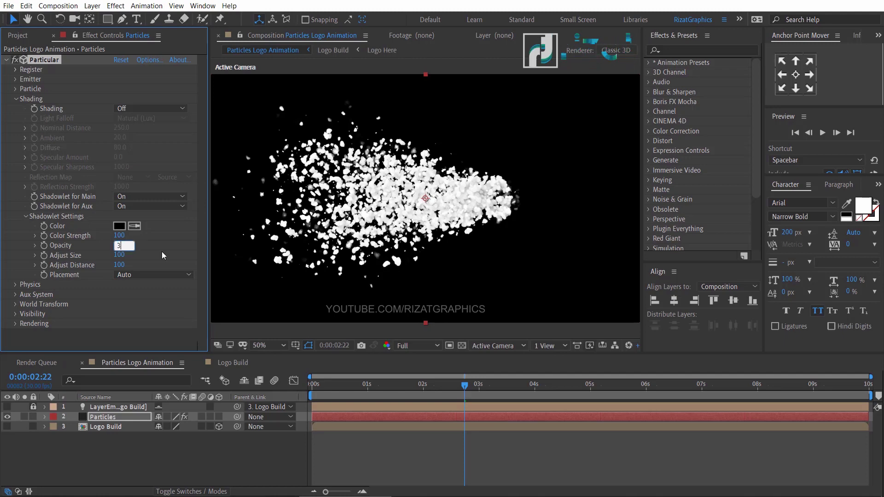
{"action": "left_click", "coordinate": [123, 255]}
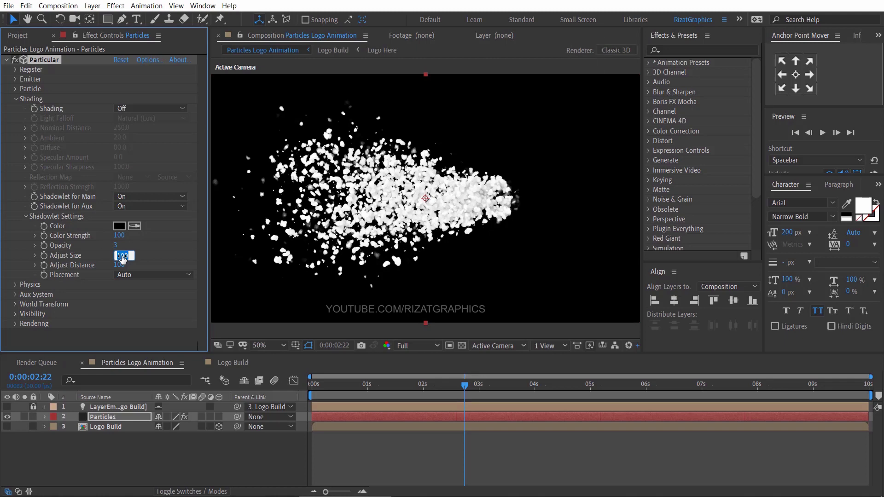
{"action": "type", "text": "130"}
{"action": "key", "text": "Return"}
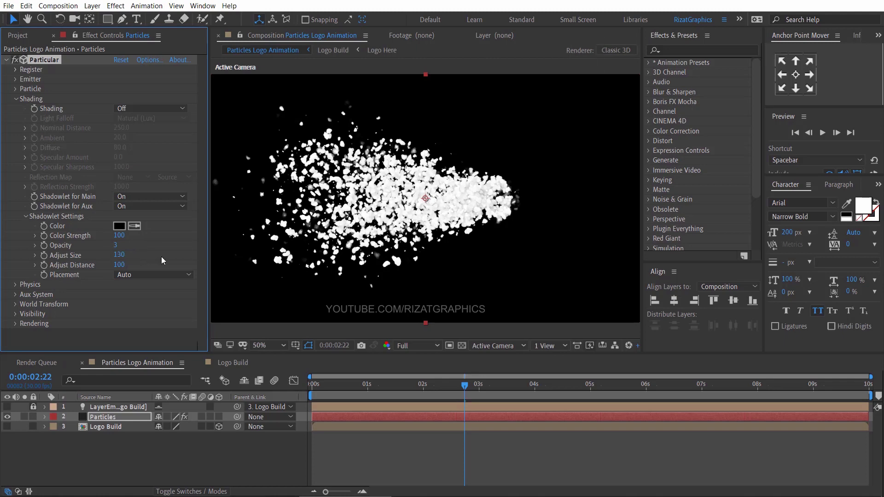
{"action": "left_click", "coordinate": [26, 217]}
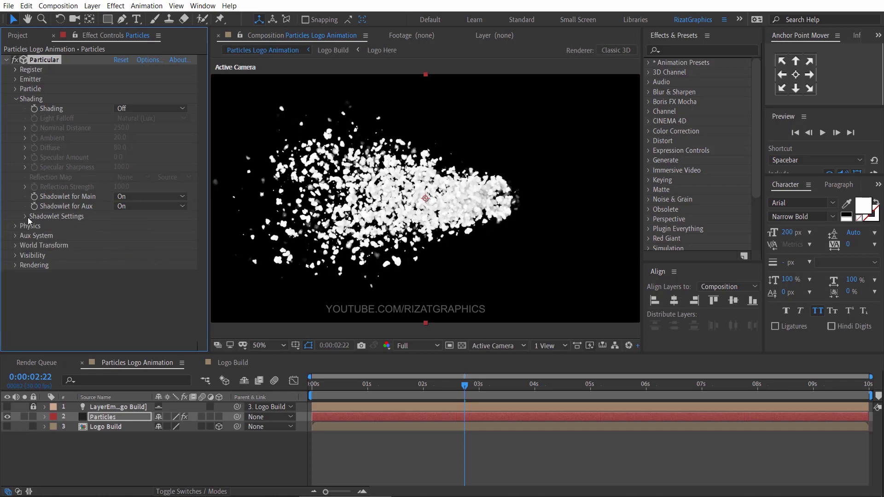
Step: Under Physics > Air > Turbulence Field, set Affect Position 150 and Fade-in Time 0.1
{"action": "left_click", "coordinate": [16, 99]}
{"action": "left_click", "coordinate": [15, 109]}
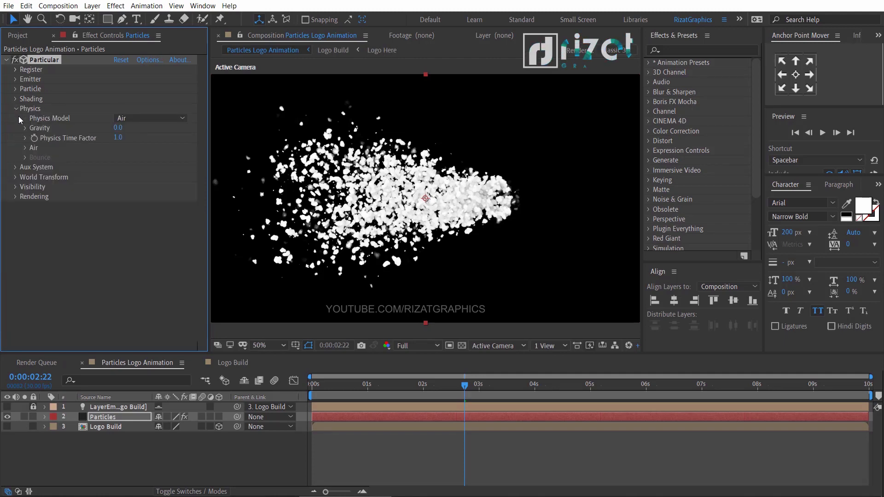
{"action": "left_click", "coordinate": [26, 148]}
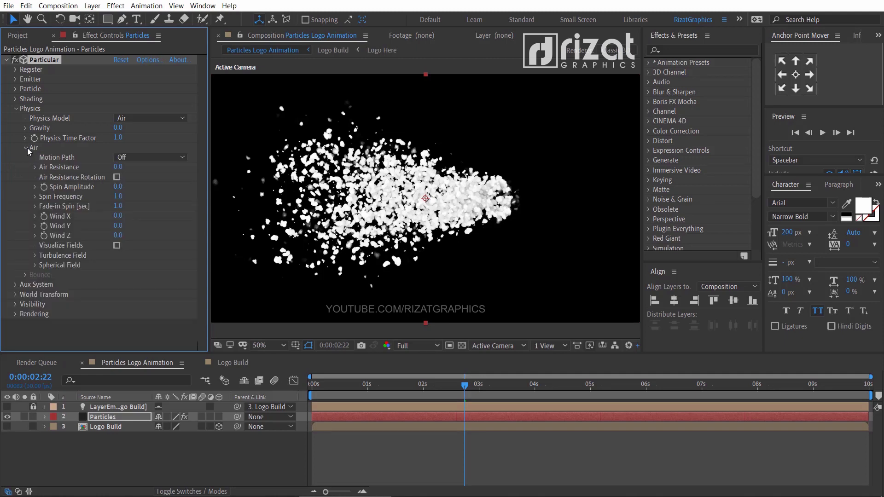
{"action": "left_click", "coordinate": [37, 256]}
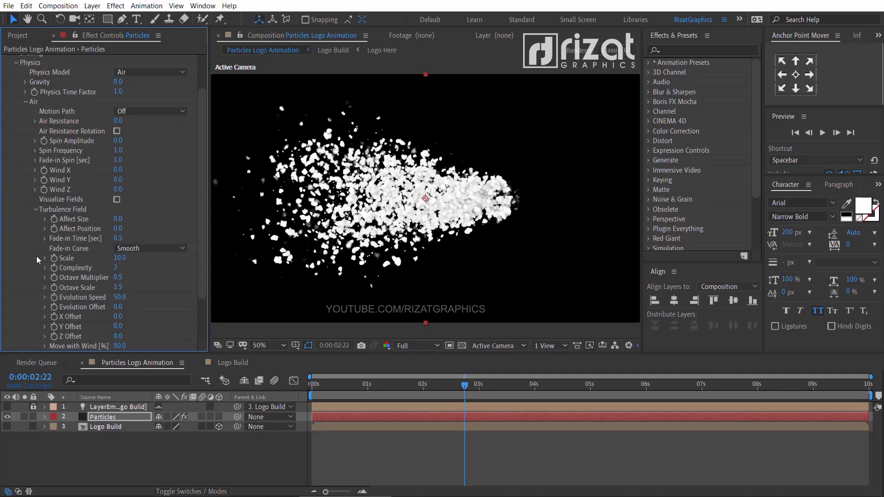
{"action": "left_click", "coordinate": [117, 230]}
{"action": "key", "text": "Return"}
{"action": "left_click", "coordinate": [119, 239]}
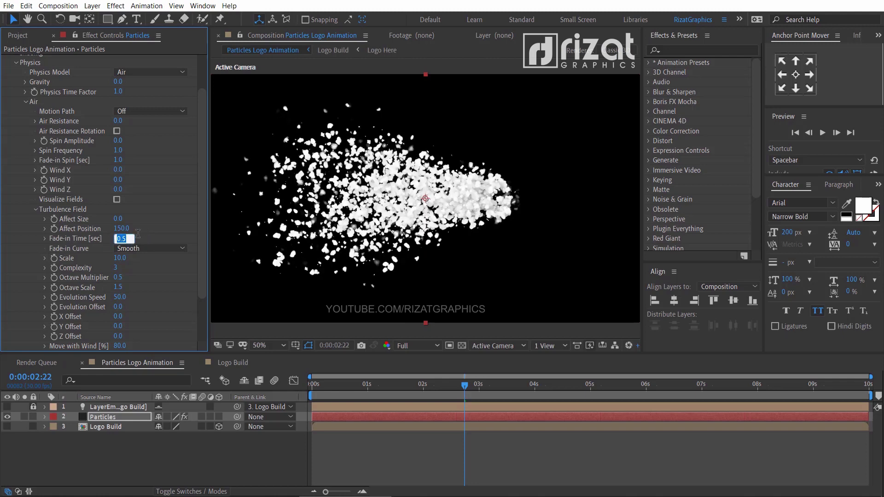
{"action": "type", "text": "0"}
{"action": "key", "text": "Return"}
Step: Set turbulence Complexity to 1 and Wind Y to -100
{"action": "left_click", "coordinate": [117, 268]}
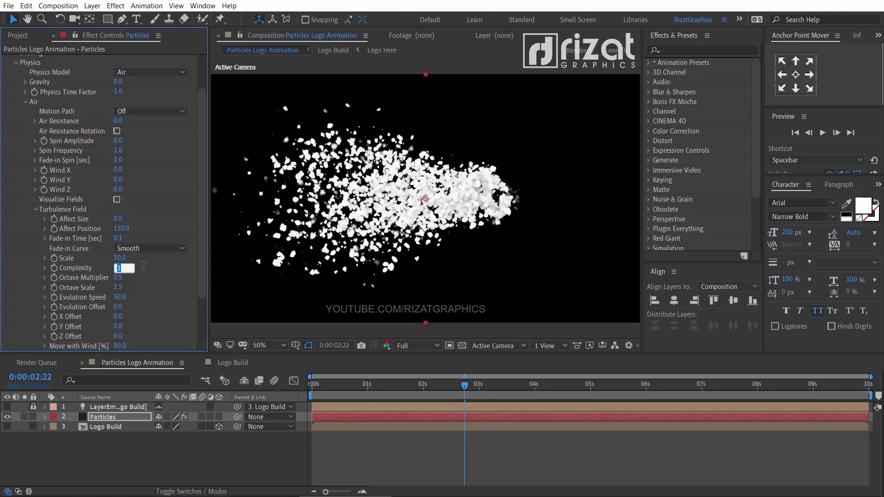
{"action": "type", "text": "1"}
{"action": "key", "text": "Return"}
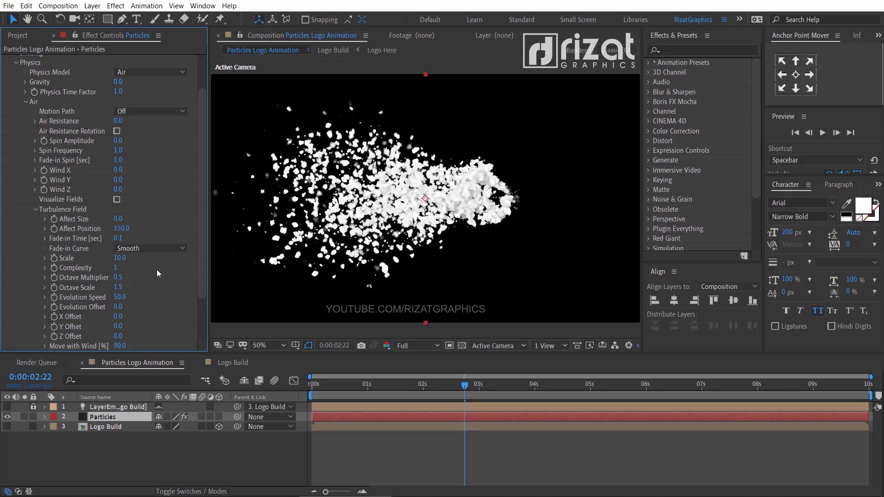
{"action": "left_click", "coordinate": [118, 179]}
{"action": "key", "text": "Return"}
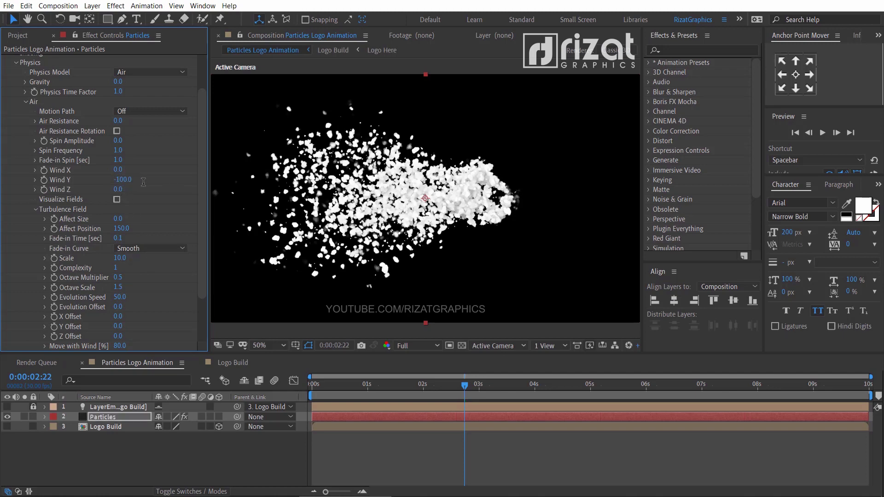
Step: Set Particular's Rendering Motion Blur to On, then collapse the Rendering, Turbulence, Air and Physics groups
{"action": "scroll", "coordinate": [55, 184], "scroll_direction": "down", "scroll_amount": 3}
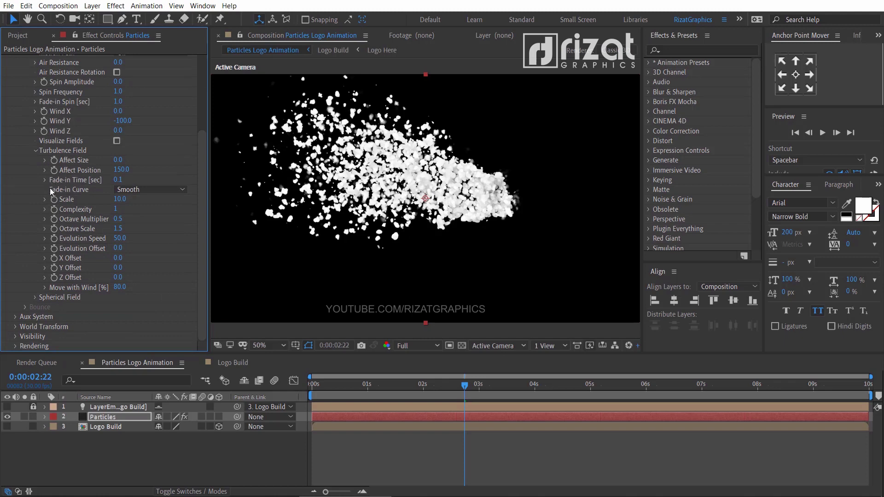
{"action": "left_click", "coordinate": [15, 346]}
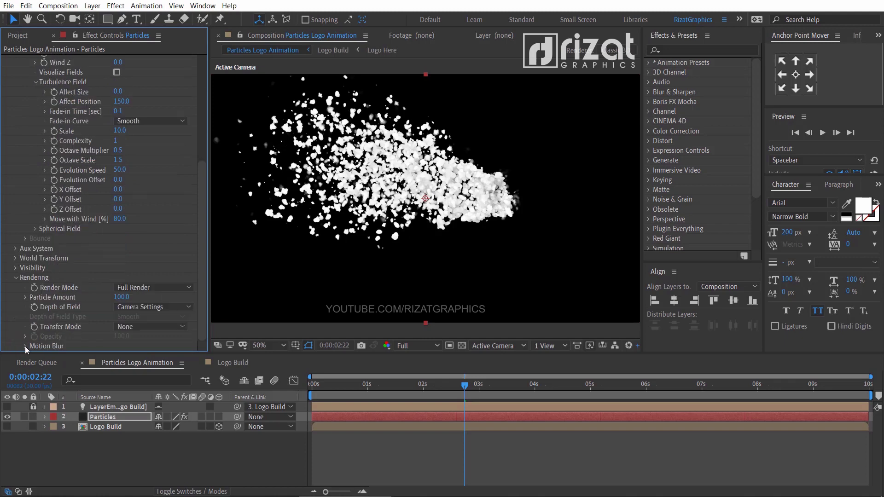
{"action": "left_click", "coordinate": [26, 346]}
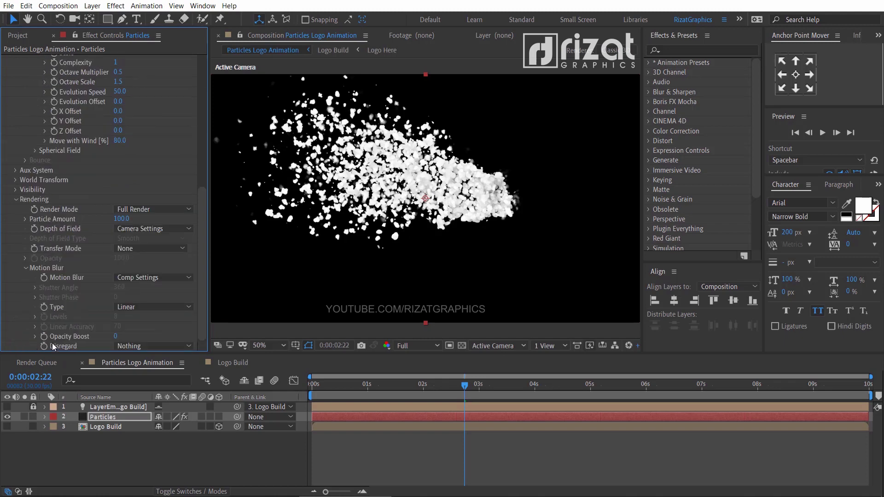
{"action": "left_click", "coordinate": [148, 278]}
{"action": "left_click", "coordinate": [145, 313]}
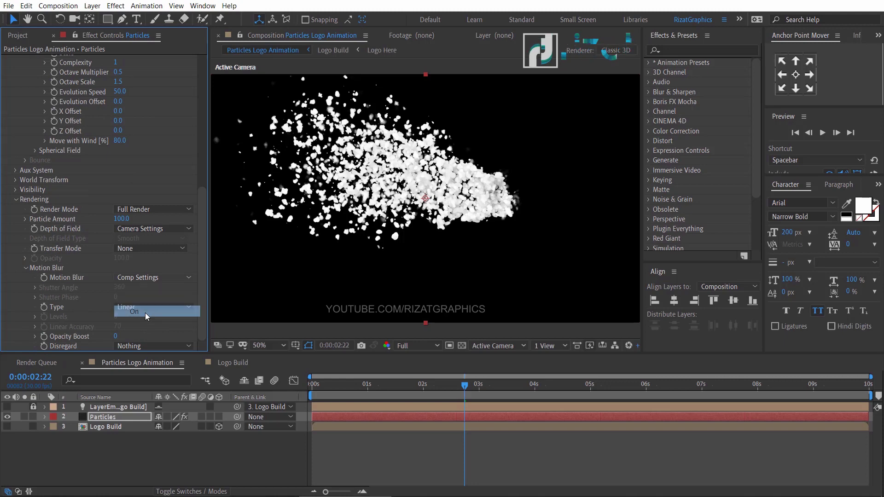
{"action": "left_click", "coordinate": [16, 198]}
{"action": "scroll", "coordinate": [22, 204], "scroll_direction": "up", "scroll_amount": 5}
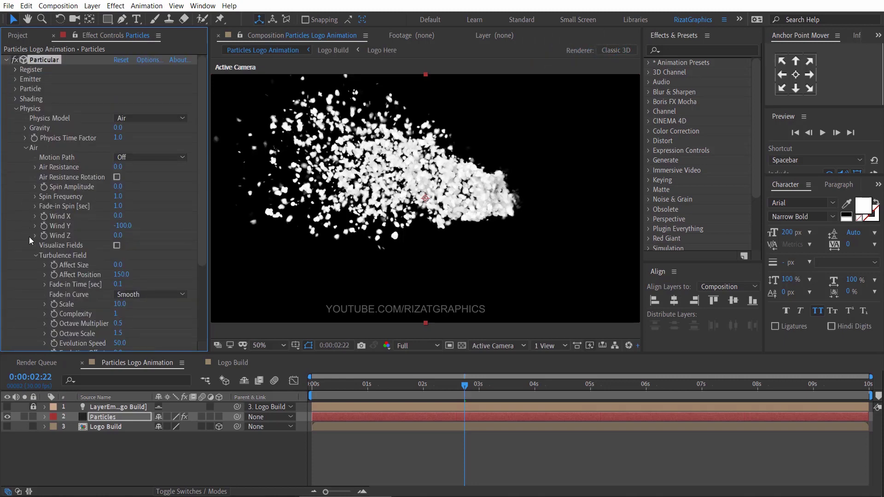
{"action": "left_click", "coordinate": [36, 255]}
{"action": "left_click", "coordinate": [26, 148]}
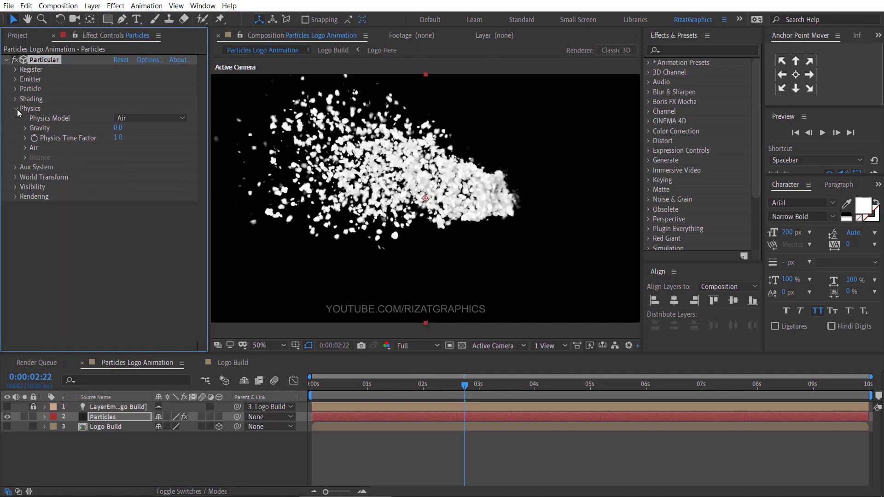
{"action": "left_click", "coordinate": [17, 109]}
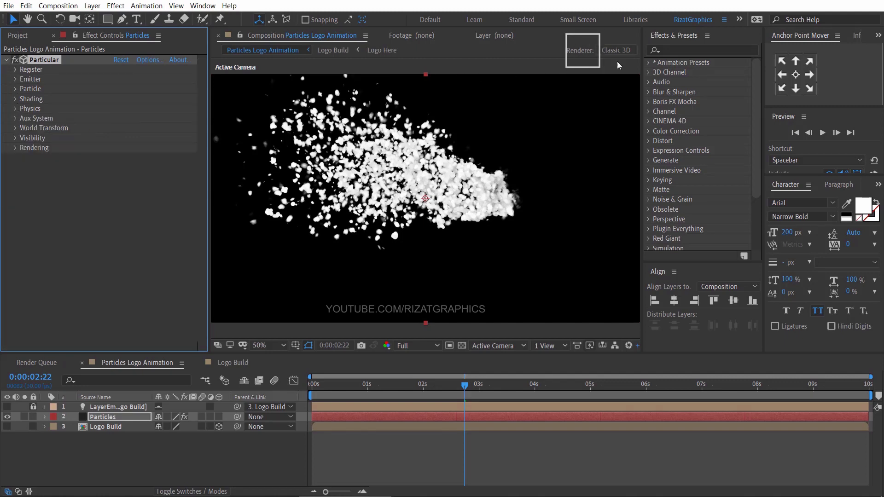
Step: Apply the Sharpen effect to the Particles layer with Sharpen Amount 100
{"action": "left_click", "coordinate": [697, 49]}
{"action": "type", "text": "sharp"}
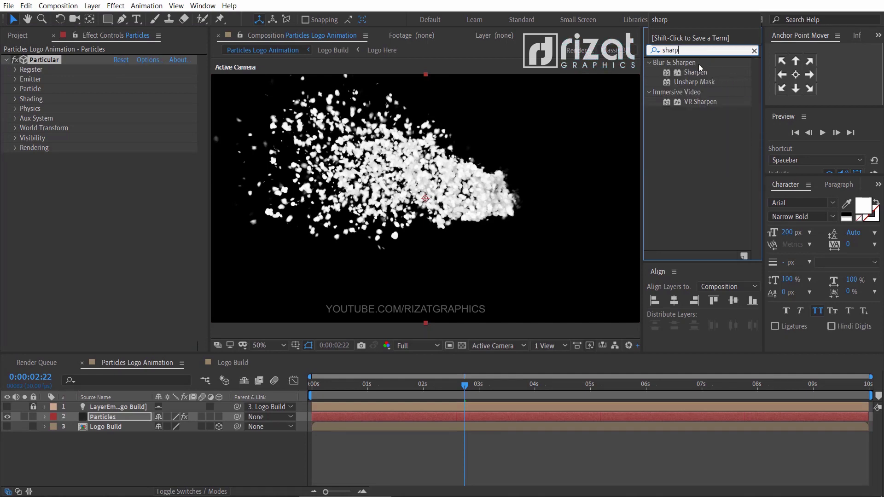
{"action": "left_click_drag", "start_coordinate": [695, 73], "coordinate": [126, 213]}
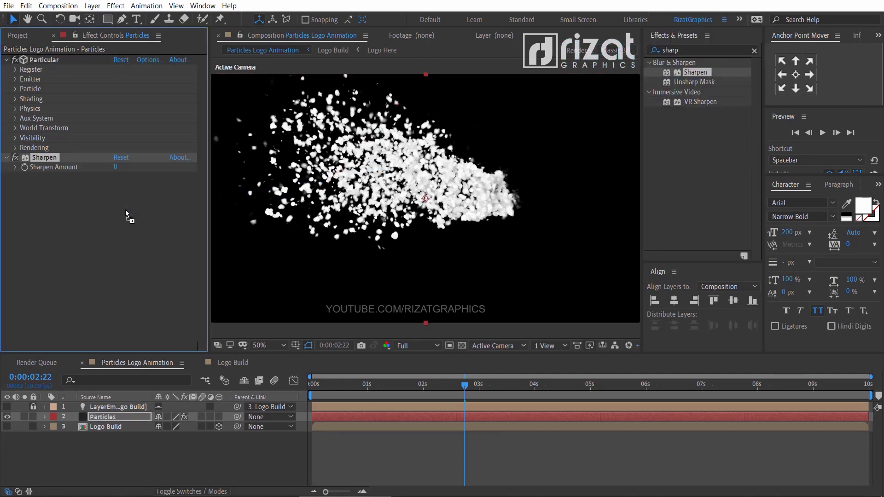
{"action": "left_click", "coordinate": [116, 167]}
{"action": "key", "text": "Return"}
Step: Preview the animation from the start, then deselect the layer and show the Project panel
{"action": "left_click_drag", "start_coordinate": [208, 266], "coordinate": [174, 266]}
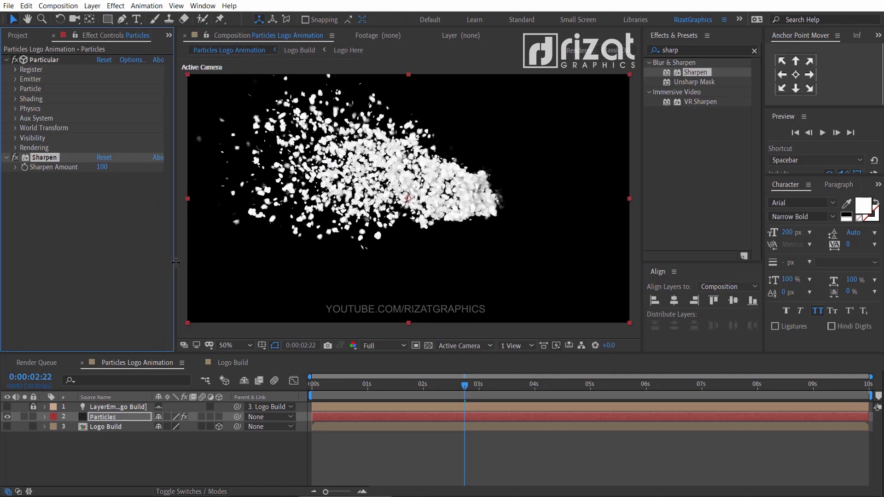
{"action": "left_click", "coordinate": [754, 51]}
{"action": "key", "text": "Home"}
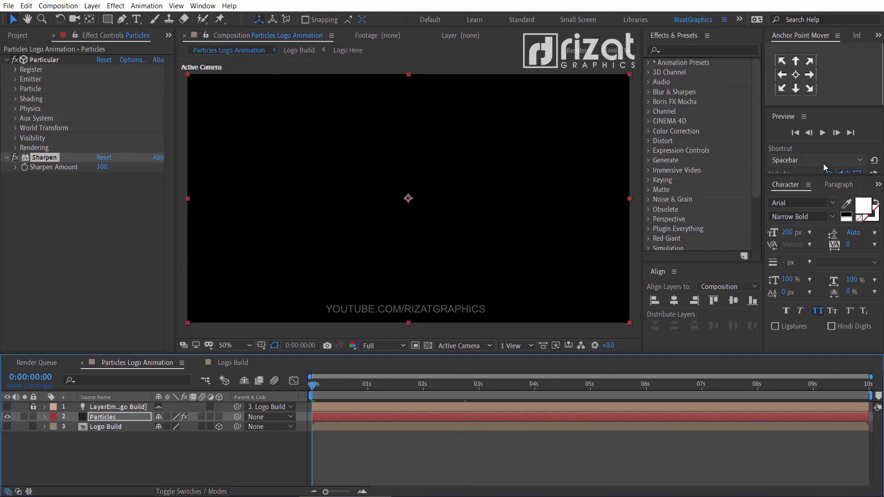
{"action": "left_click_drag", "start_coordinate": [823, 177], "coordinate": [819, 136]}
{"action": "left_click", "coordinate": [819, 135]}
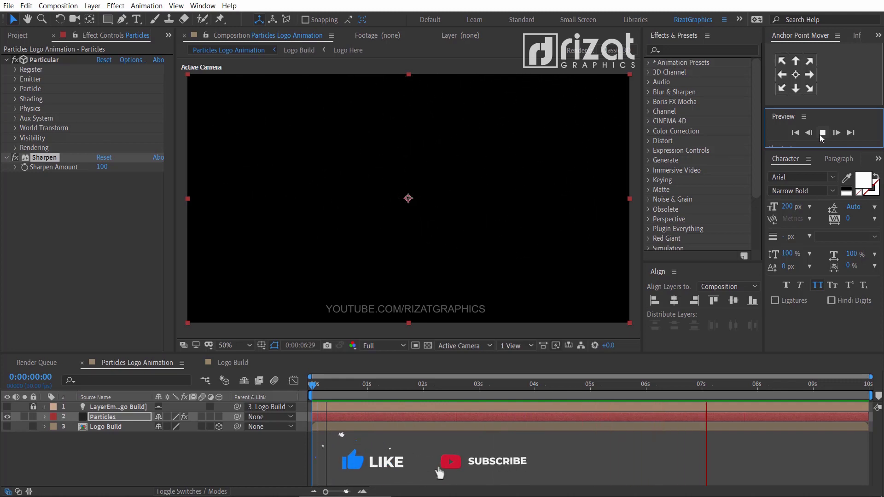
{"action": "left_click", "coordinate": [821, 133]}
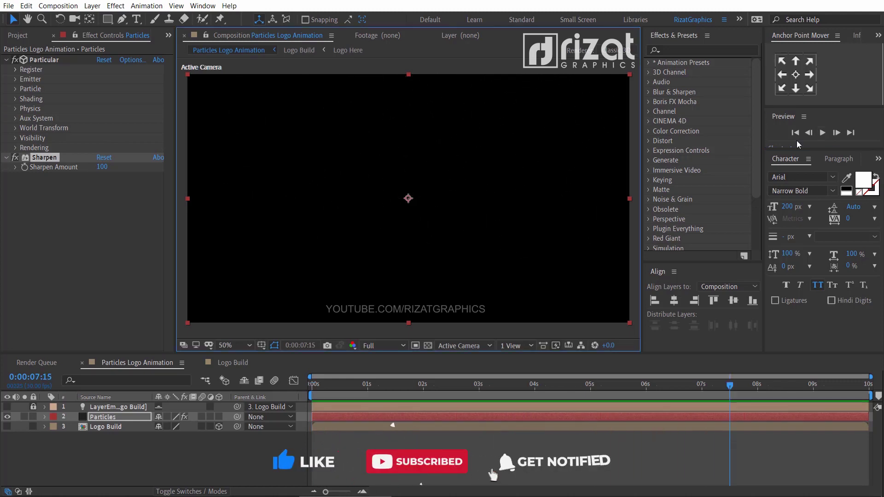
{"action": "key", "text": "F2"}
{"action": "key", "text": "ctrl+0"}
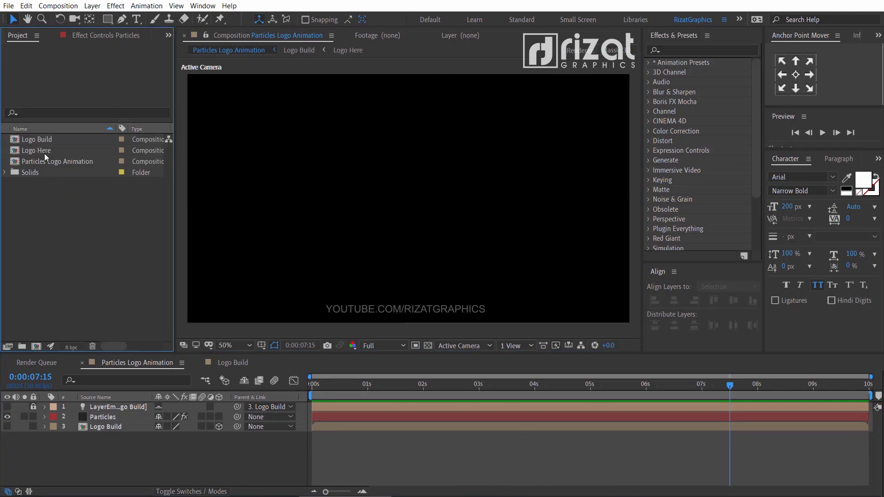
Step: At about 0:00:02:06, drop the Logo Here comp into the timeline below Logo Build
{"action": "left_click_drag", "start_coordinate": [506, 383], "coordinate": [434, 385]}
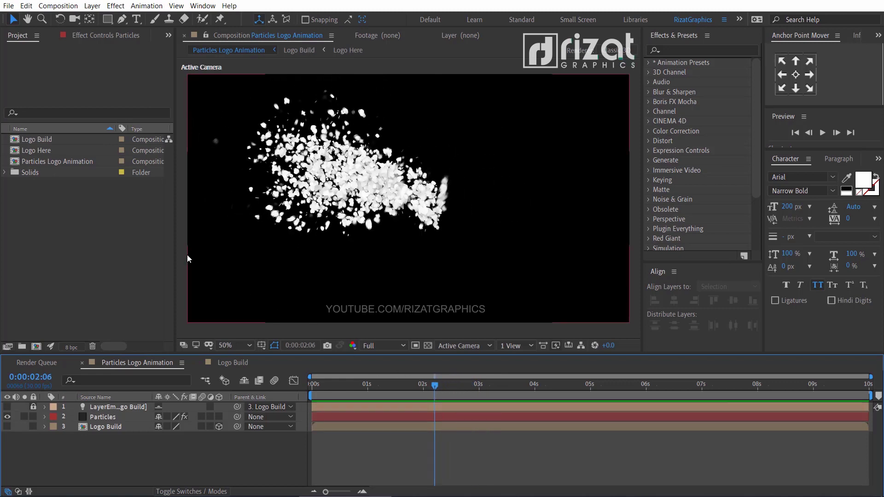
{"action": "left_click_drag", "start_coordinate": [36, 150], "coordinate": [72, 435]}
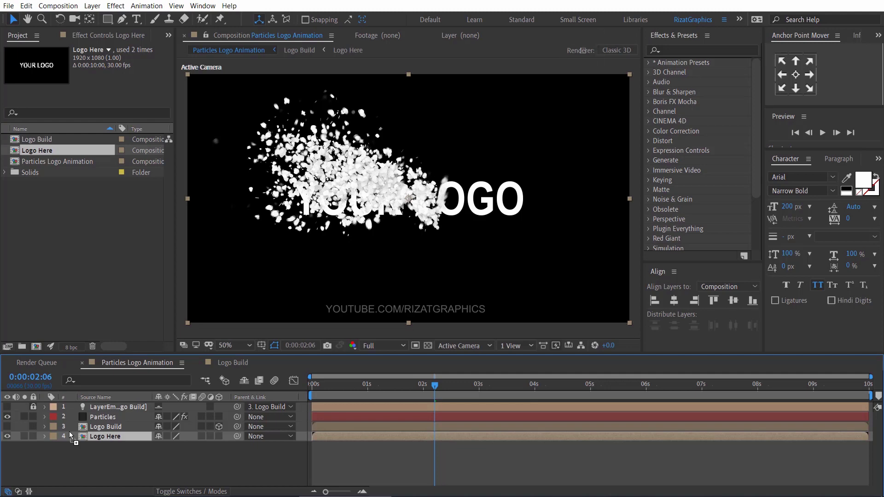
Step: Add Effect > Transition > Linear Wipe to the Logo Here layer
{"action": "right_click", "coordinate": [122, 436]}
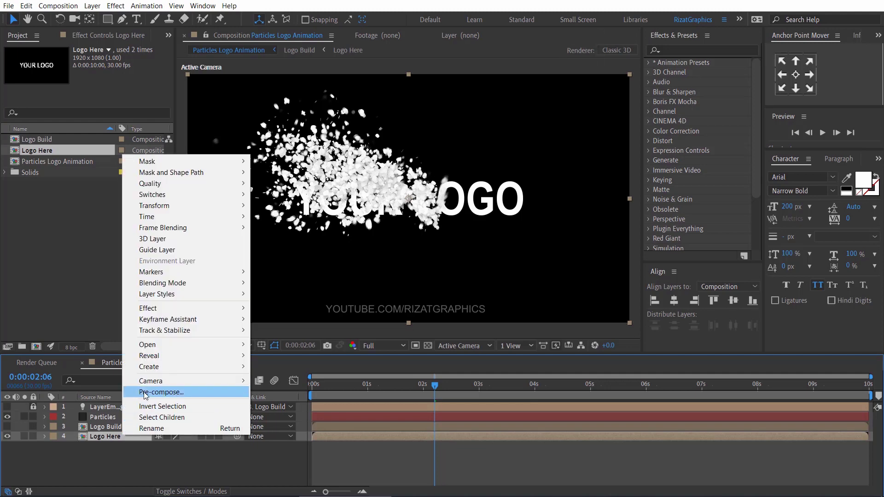
{"action": "mouse_move", "coordinate": [198, 309]}
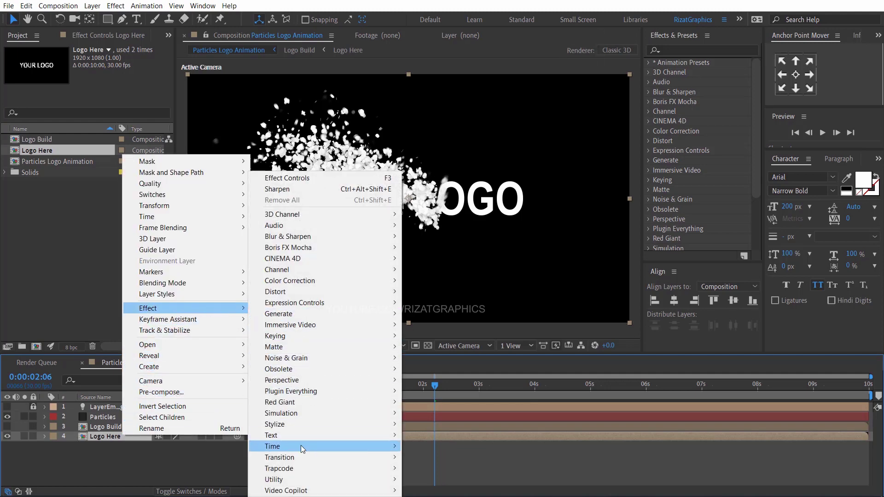
{"action": "mouse_move", "coordinate": [382, 457]}
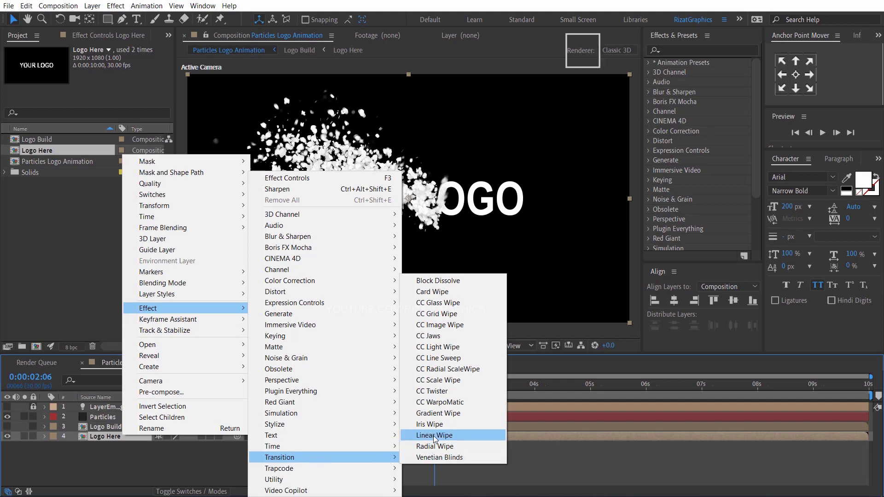
{"action": "left_click", "coordinate": [434, 435]}
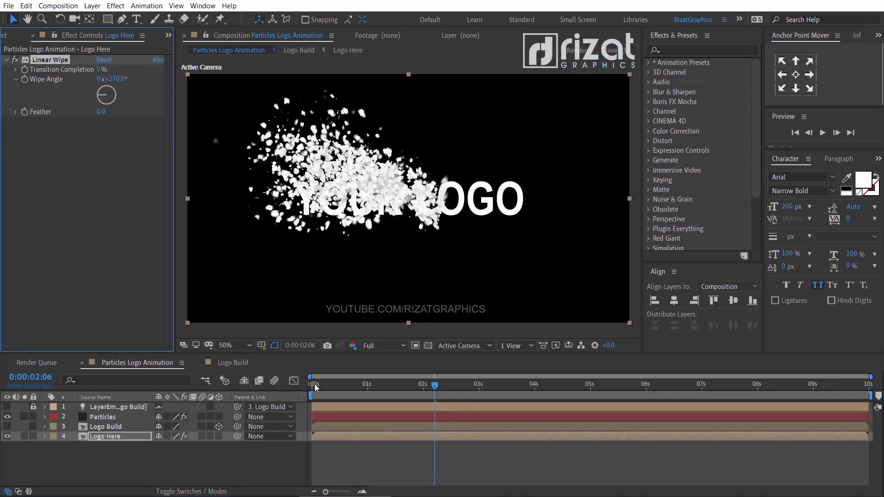
Step: Keyframe Linear Wipe Transition Completion at 100% at the start and 0% at 4 seconds, then scrub back to check
{"action": "left_click_drag", "start_coordinate": [316, 388], "coordinate": [303, 385]}
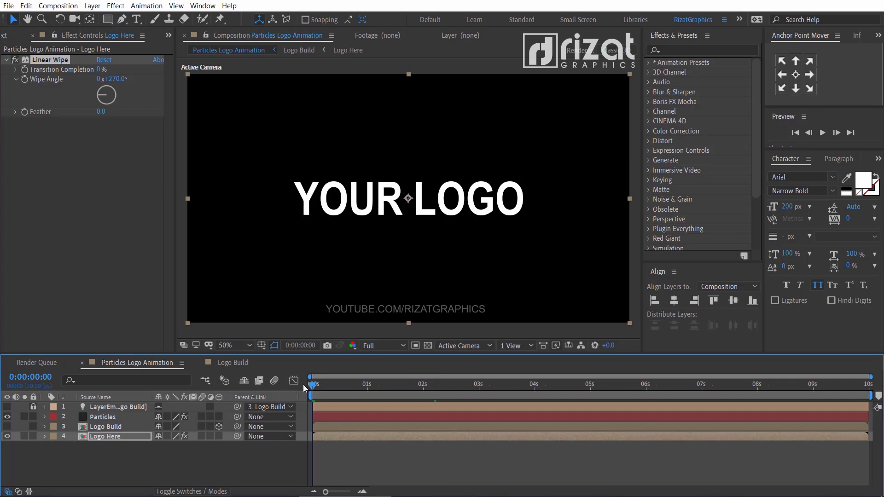
{"action": "left_click", "coordinate": [99, 70]}
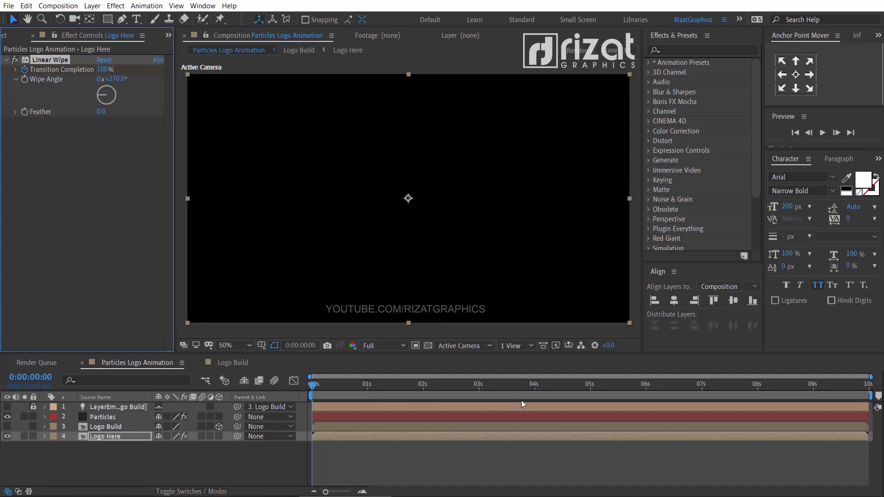
{"action": "left_click", "coordinate": [534, 392]}
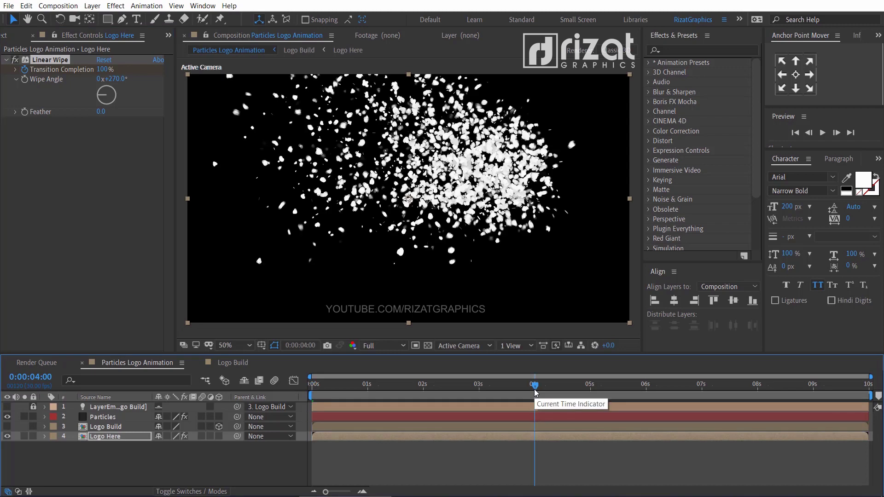
{"action": "left_click", "coordinate": [103, 70]}
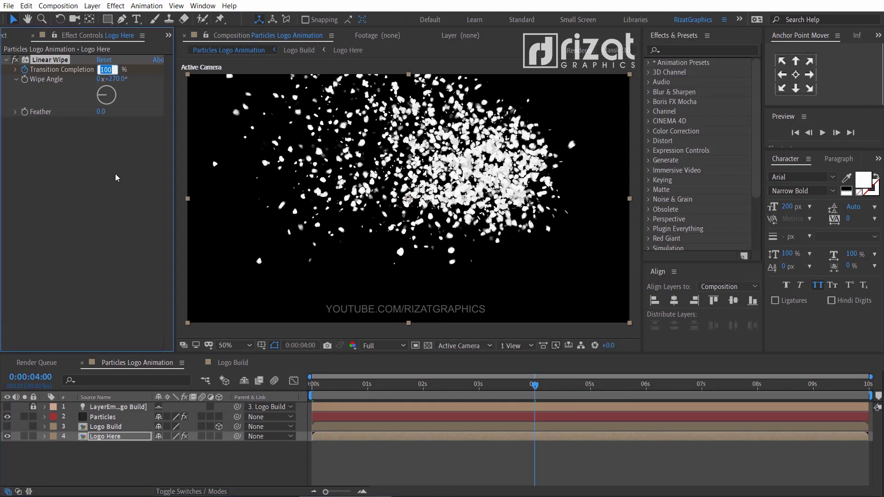
{"action": "type", "text": "0"}
{"action": "key", "text": "Return"}
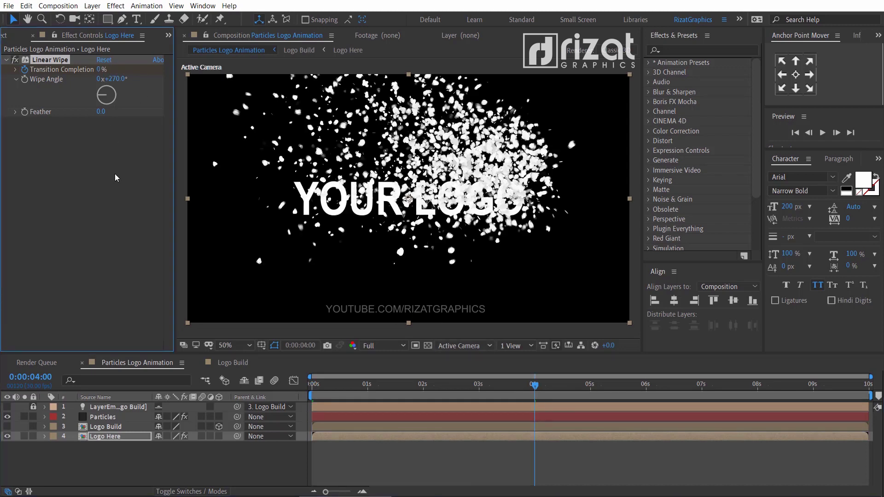
{"action": "left_click_drag", "start_coordinate": [322, 385], "coordinate": [392, 373]}
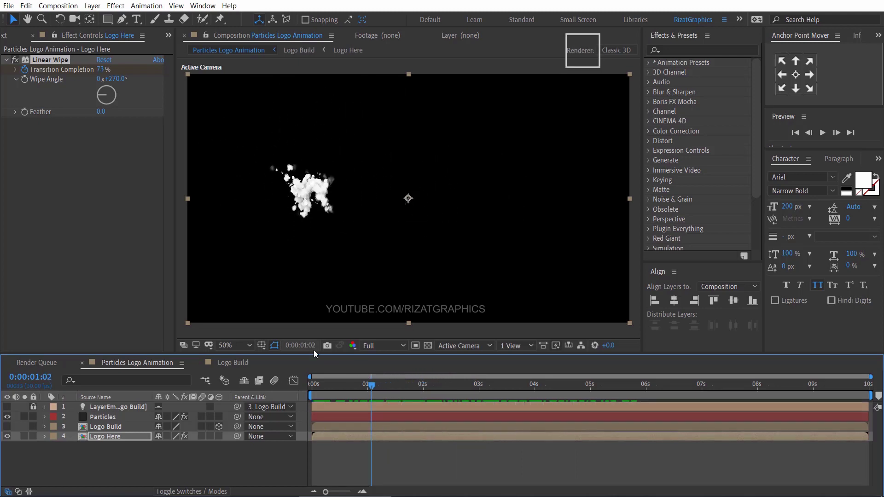
Step: Set the Linear Wipe feather to 25 and preview the reveal from 0
{"action": "left_click", "coordinate": [98, 113]}
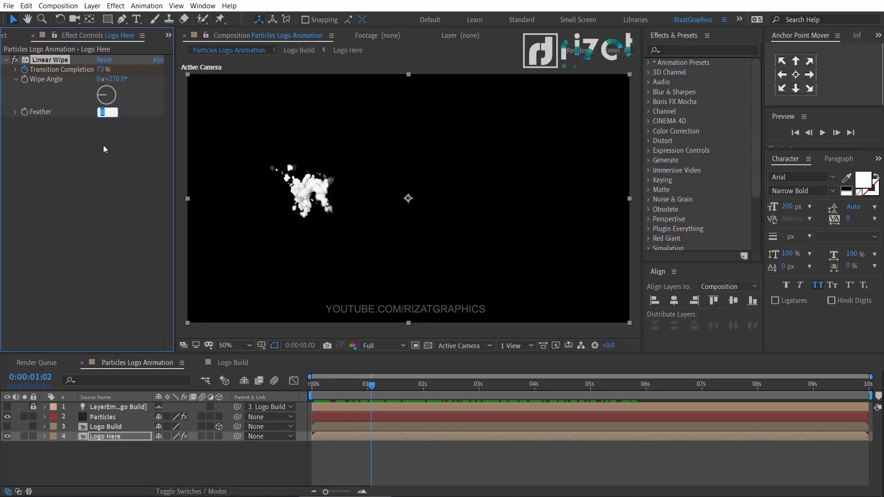
{"action": "type", "text": "25"}
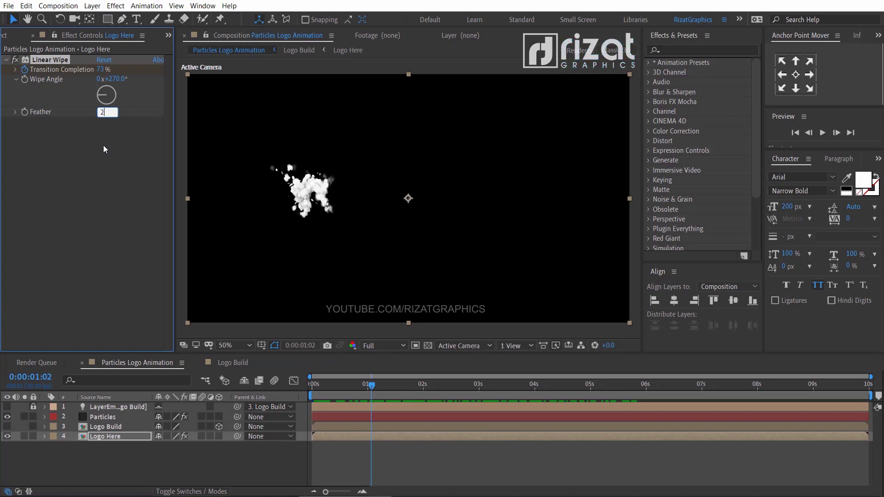
{"action": "key", "text": "Return"}
{"action": "left_click_drag", "start_coordinate": [330, 387], "coordinate": [305, 388]}
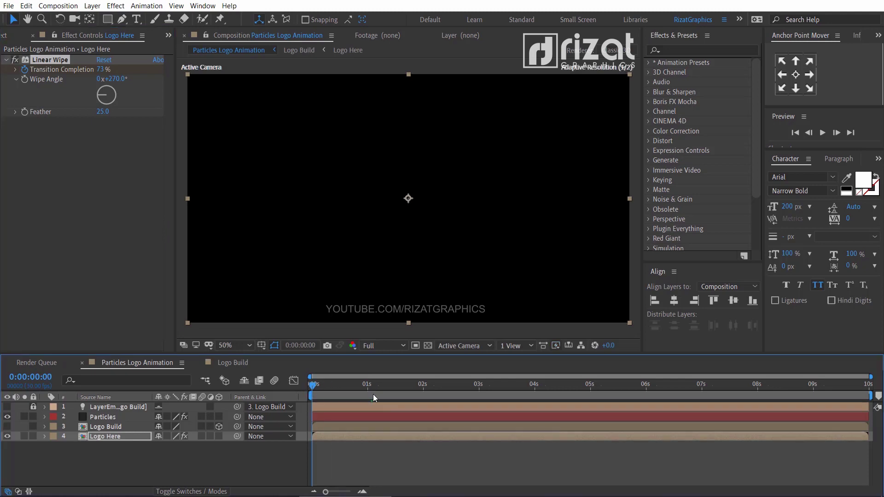
{"action": "left_click", "coordinate": [822, 133]}
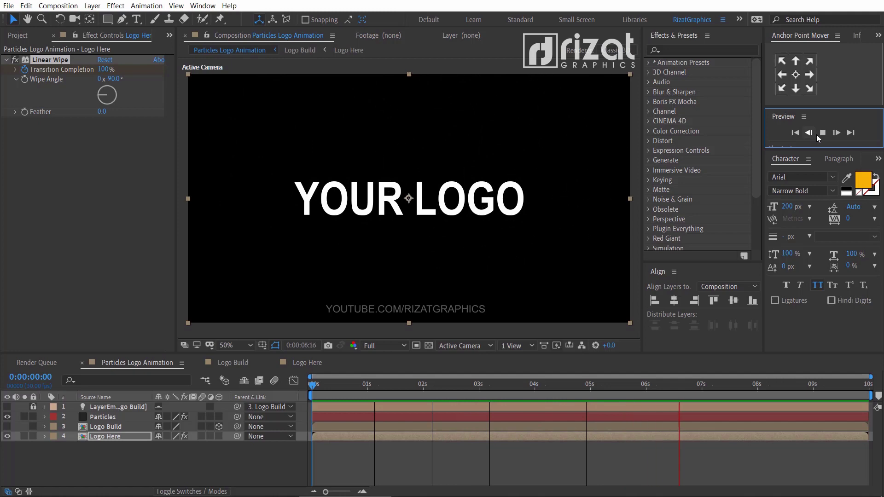
Step: Stop the preview and set Particular emitter Velocity to 100 with Velocity Random 15
{"action": "left_click", "coordinate": [822, 133]}
{"action": "mouse_move", "coordinate": [477, 390]}
{"action": "left_mouse_down"}
{"action": "mouse_move", "coordinate": [432, 397]}
{"action": "mouse_move", "coordinate": [474, 398]}
{"action": "left_mouse_up"}
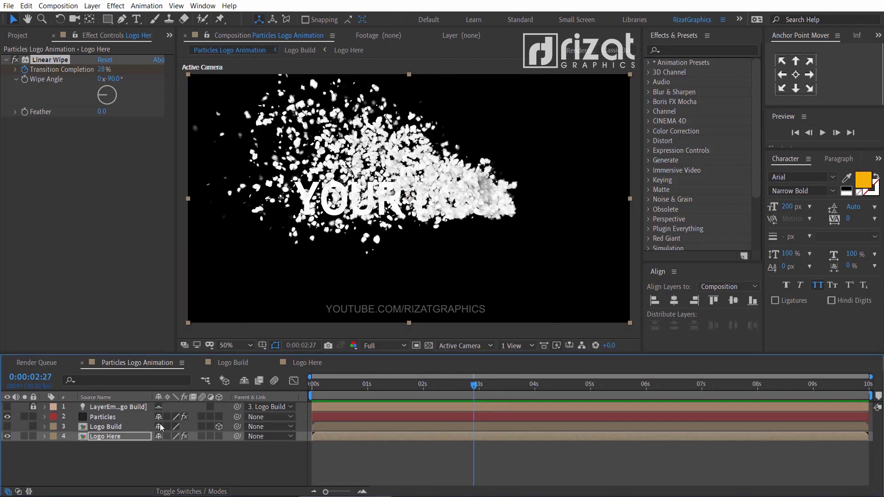
{"action": "left_click", "coordinate": [111, 417]}
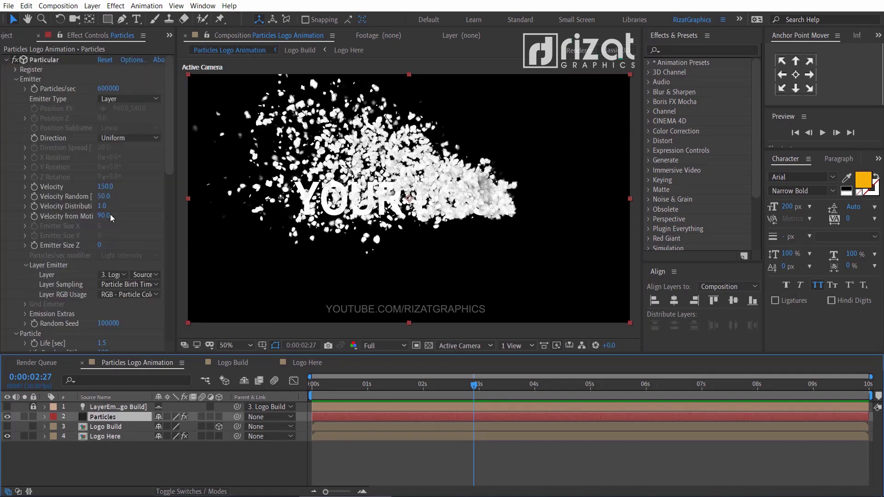
{"action": "left_click", "coordinate": [105, 187]}
{"action": "type", "text": "100"}
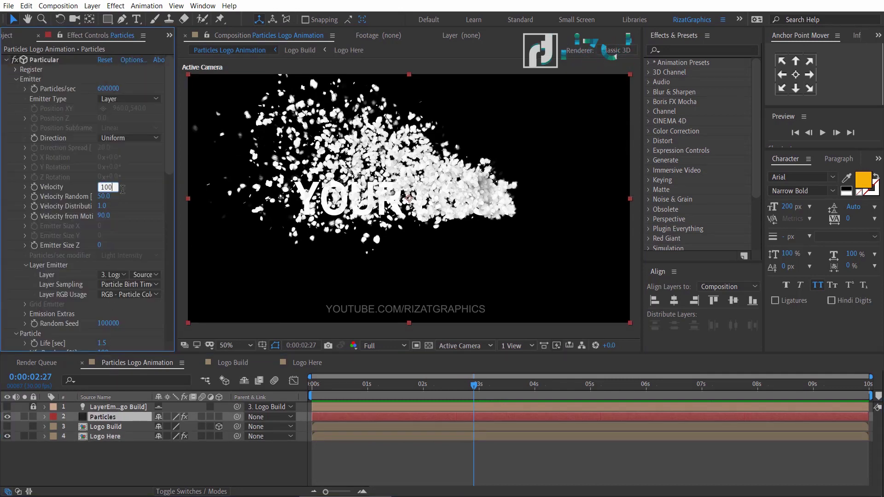
{"action": "key", "text": "Return"}
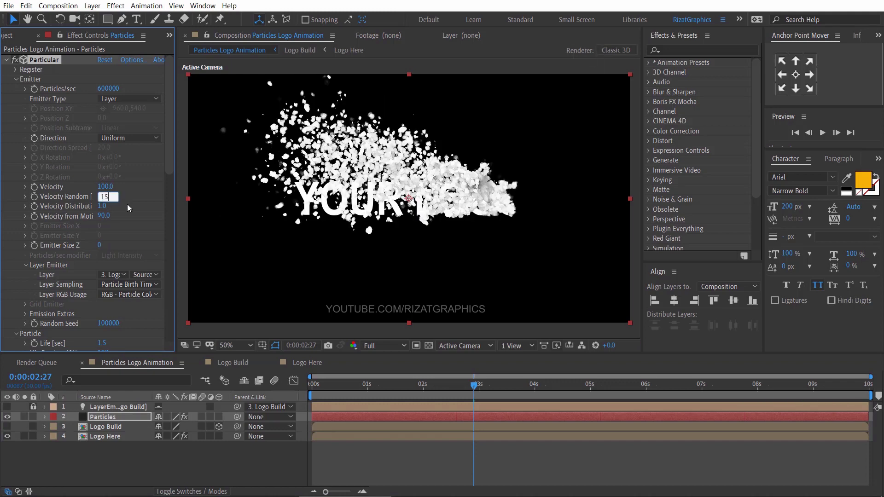
{"action": "key", "text": "Return"}
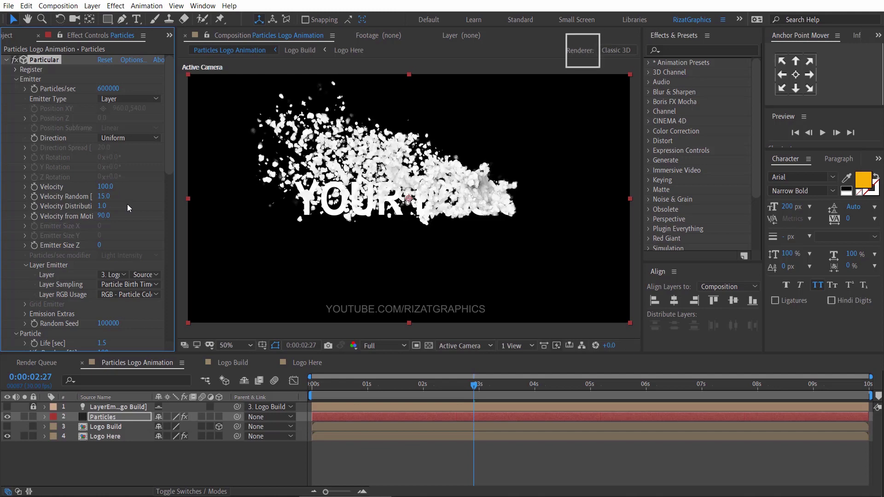
Step: Return to the start and collapse the Emitter, Particle, Shading and Particular groups
{"action": "left_click_drag", "start_coordinate": [329, 390], "coordinate": [312, 387]}
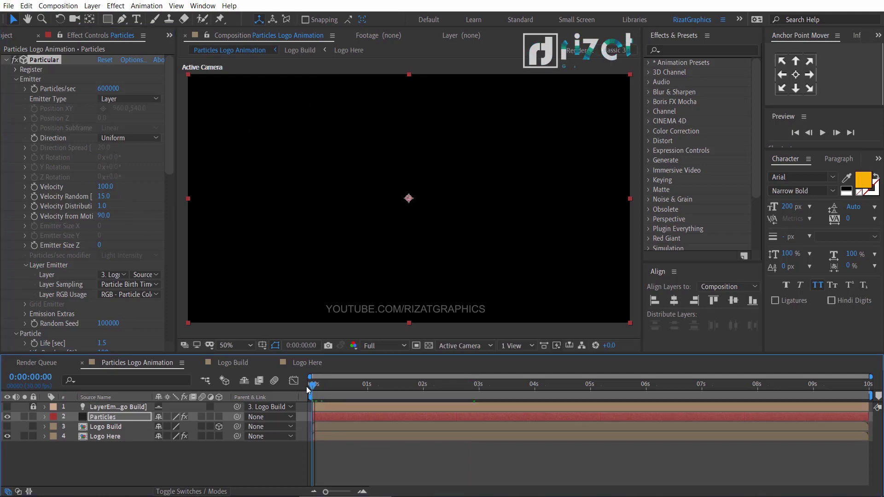
{"action": "left_click", "coordinate": [17, 79]}
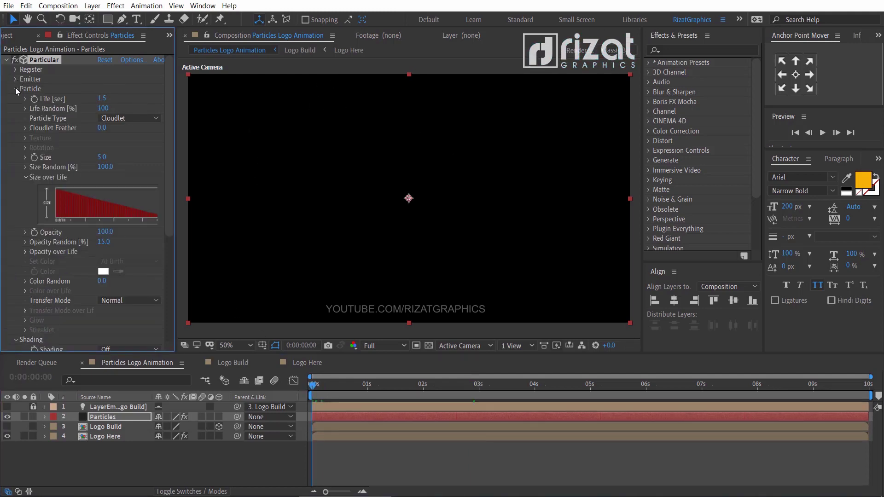
{"action": "left_click", "coordinate": [16, 89]}
{"action": "left_click", "coordinate": [15, 98]}
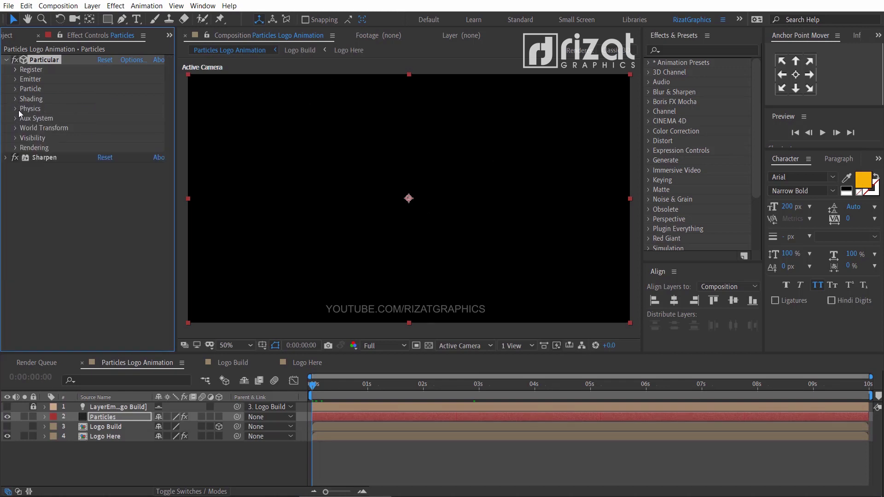
{"action": "left_click", "coordinate": [5, 62]}
{"action": "left_click", "coordinate": [24, 102]}
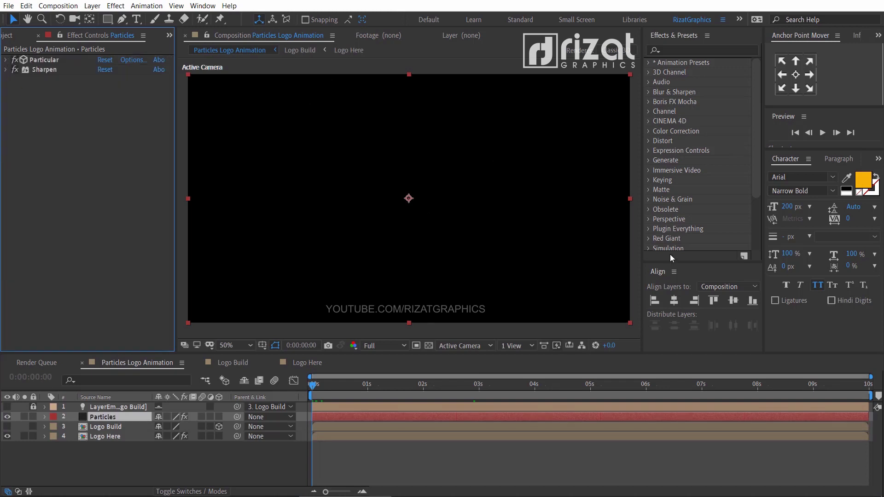
Step: Preview the slower particle animation, then open the Logo Here precomp
{"action": "left_click", "coordinate": [822, 133]}
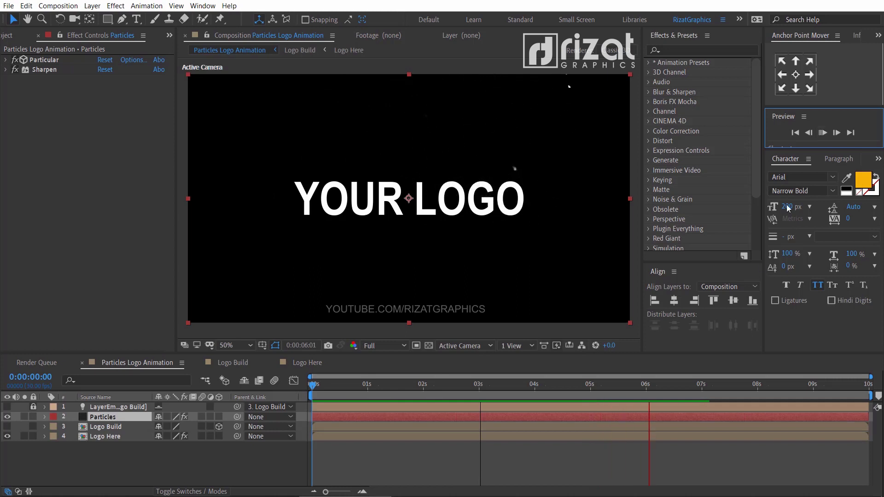
{"action": "key", "text": "space"}
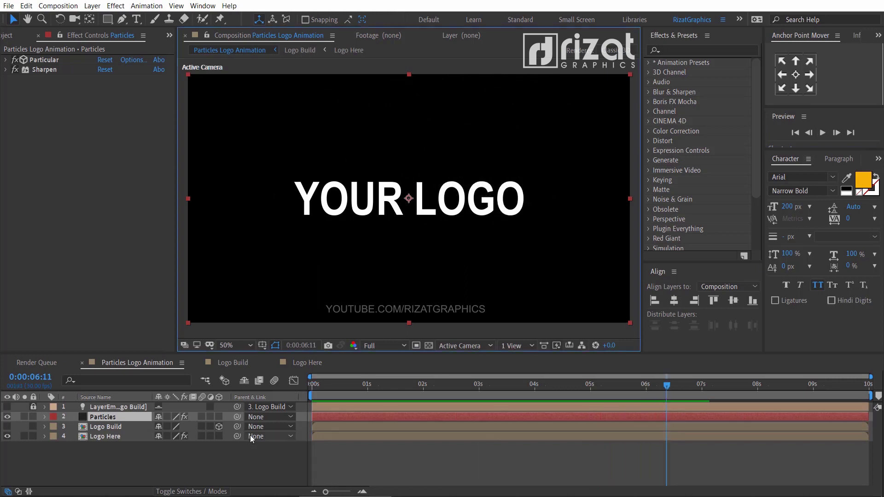
{"action": "double_click", "coordinate": [139, 434]}
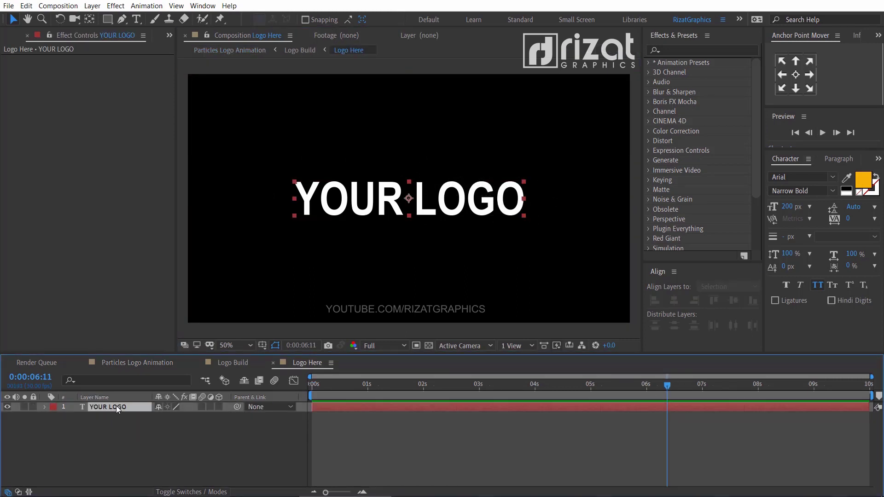
Step: Select the word YOUR in the YOUR LOGO text layer
{"action": "double_click", "coordinate": [116, 405]}
{"action": "left_click", "coordinate": [397, 198]}
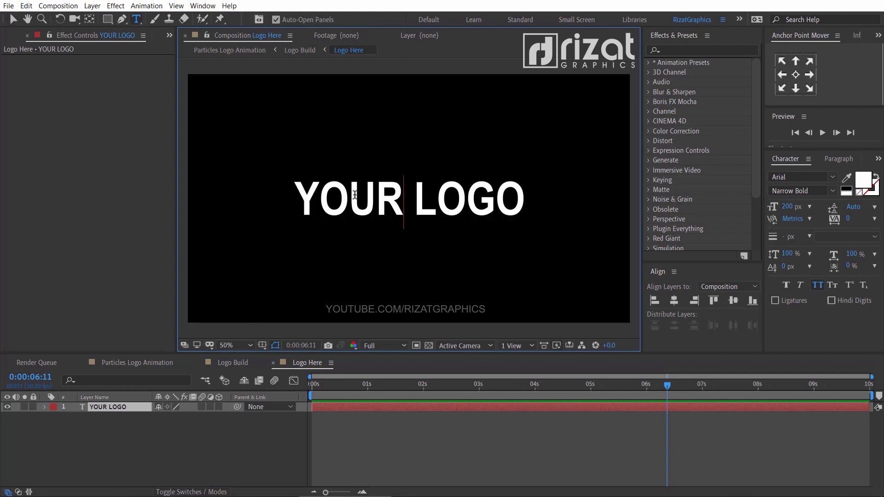
{"action": "left_click_drag", "start_coordinate": [355, 195], "coordinate": [302, 192]}
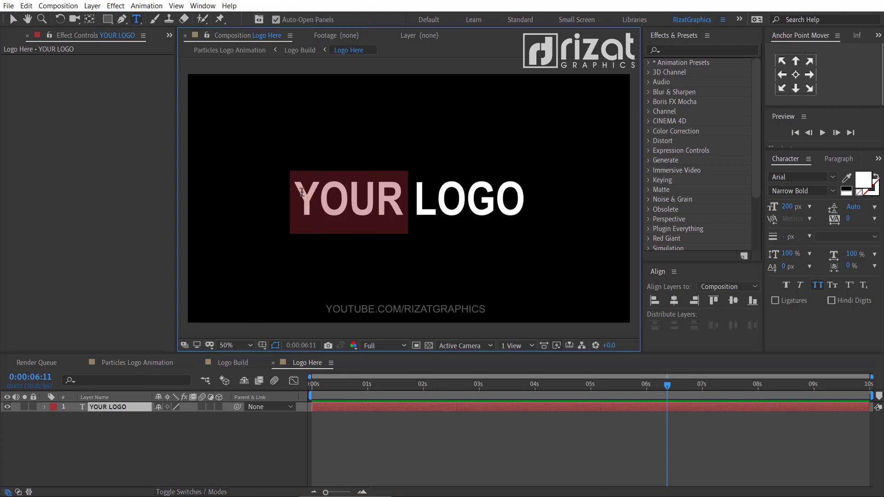
Step: Colour YOUR yellow-green #B8D900 and return to the Particles Logo Animation comp
{"action": "left_click", "coordinate": [869, 183]}
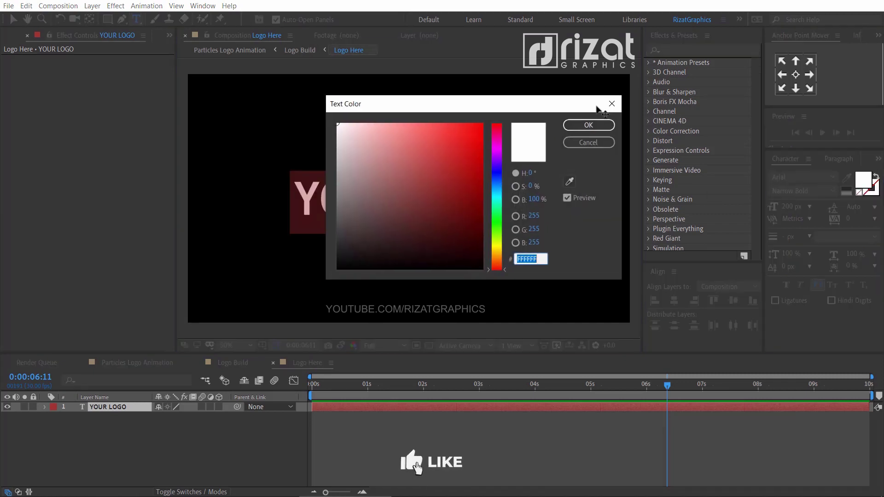
{"action": "left_click_drag", "start_coordinate": [597, 110], "coordinate": [741, 115]}
{"action": "left_click_drag", "start_coordinate": [641, 196], "coordinate": [630, 246]}
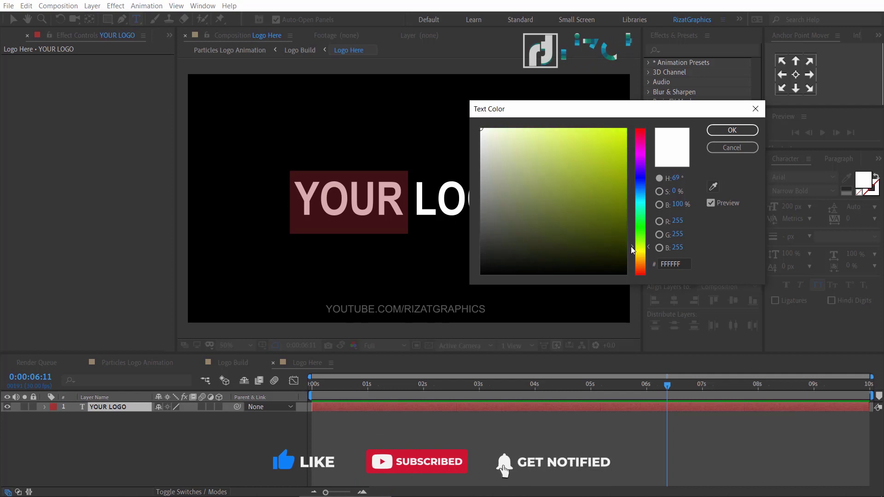
{"action": "left_click", "coordinate": [625, 150]}
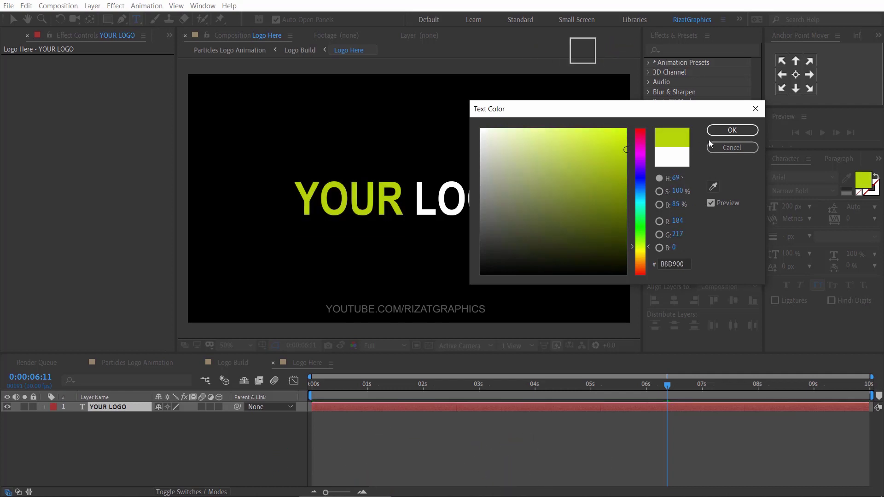
{"action": "left_click", "coordinate": [732, 130]}
{"action": "left_click", "coordinate": [222, 420]}
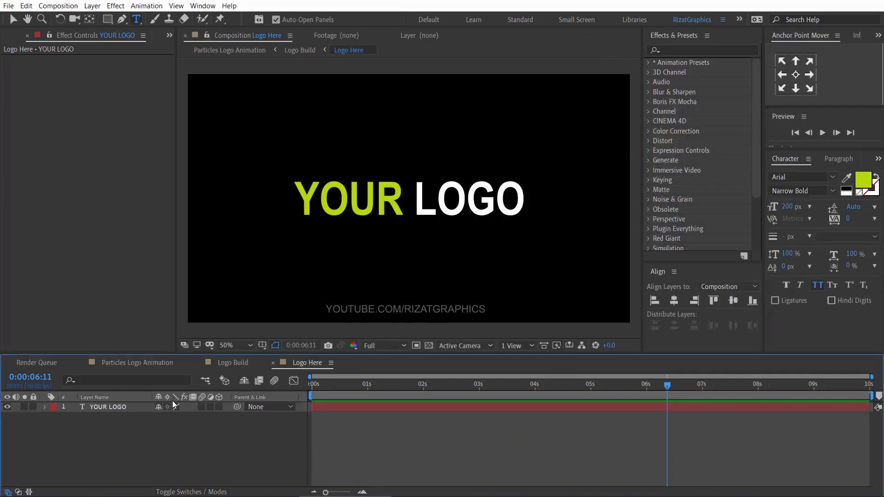
{"action": "left_click", "coordinate": [136, 362]}
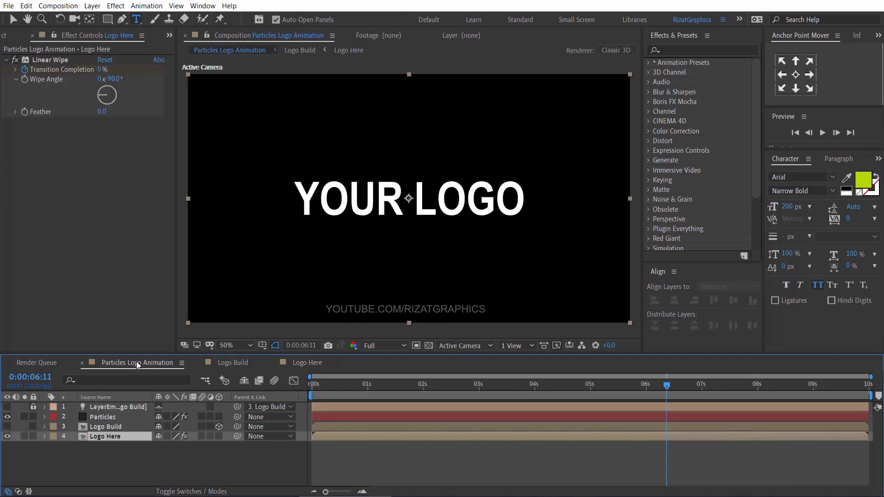
{"action": "left_click", "coordinate": [314, 392]}
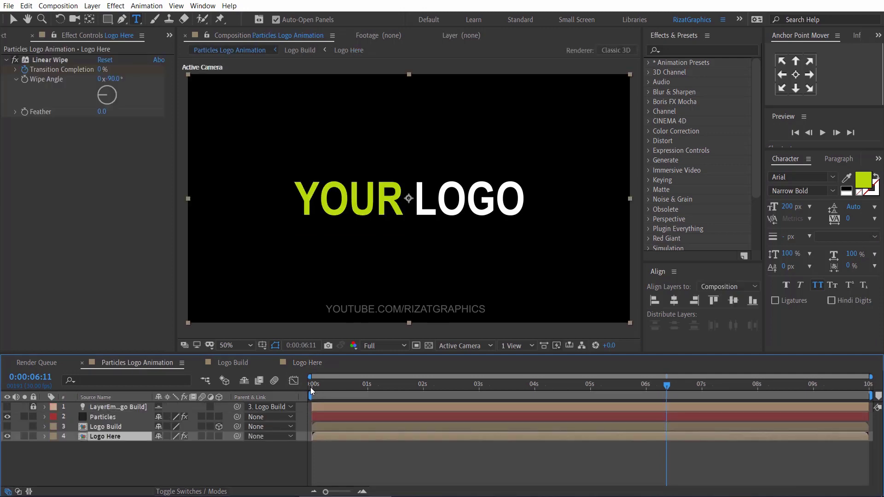
{"action": "left_click", "coordinate": [823, 136]}
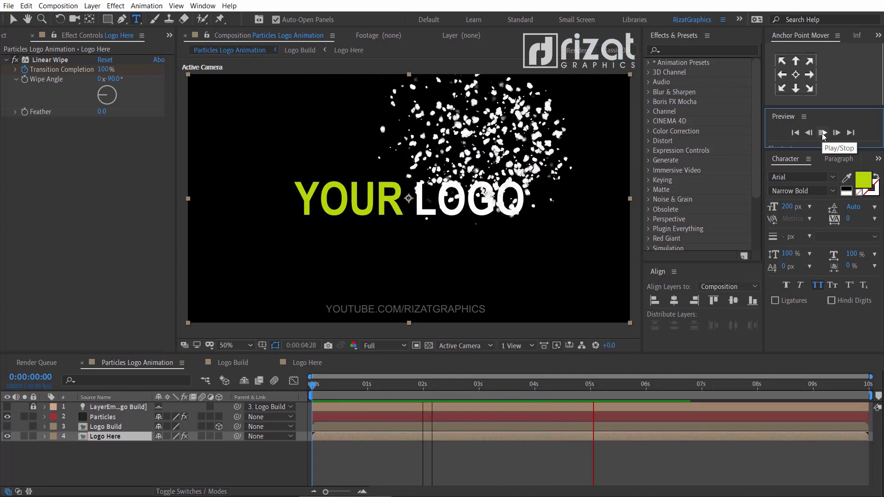
{"action": "left_click", "coordinate": [823, 133]}
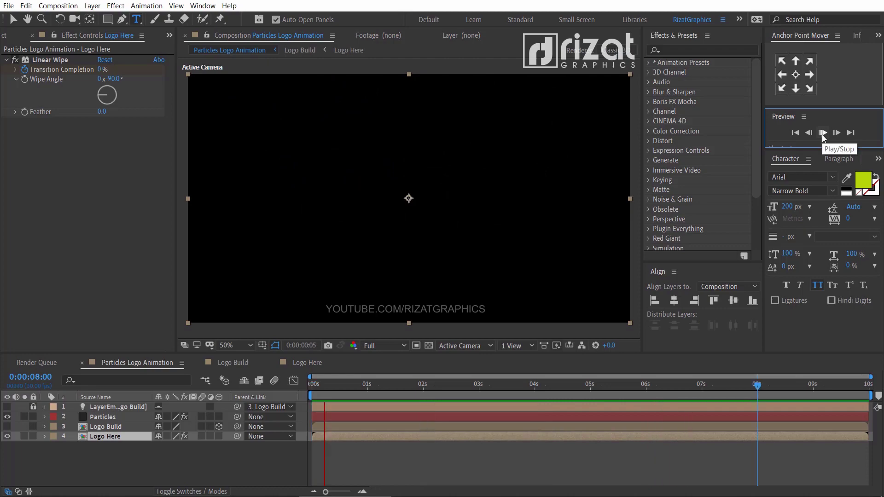